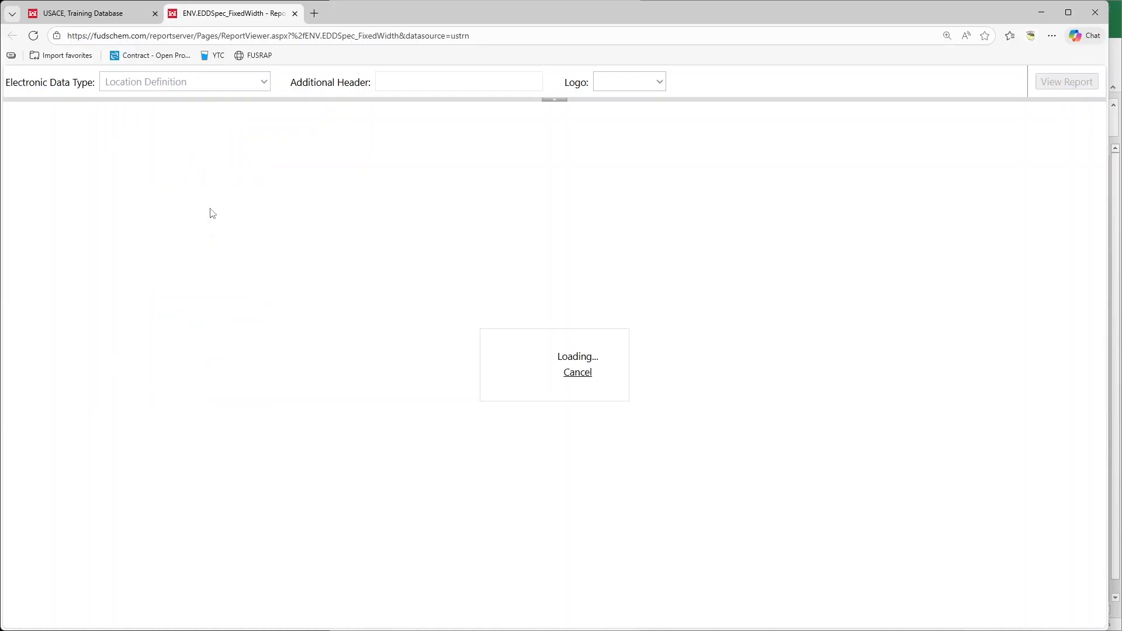
Run the Location Definition electronic data specification report and display it at 150%
click(1062, 87)
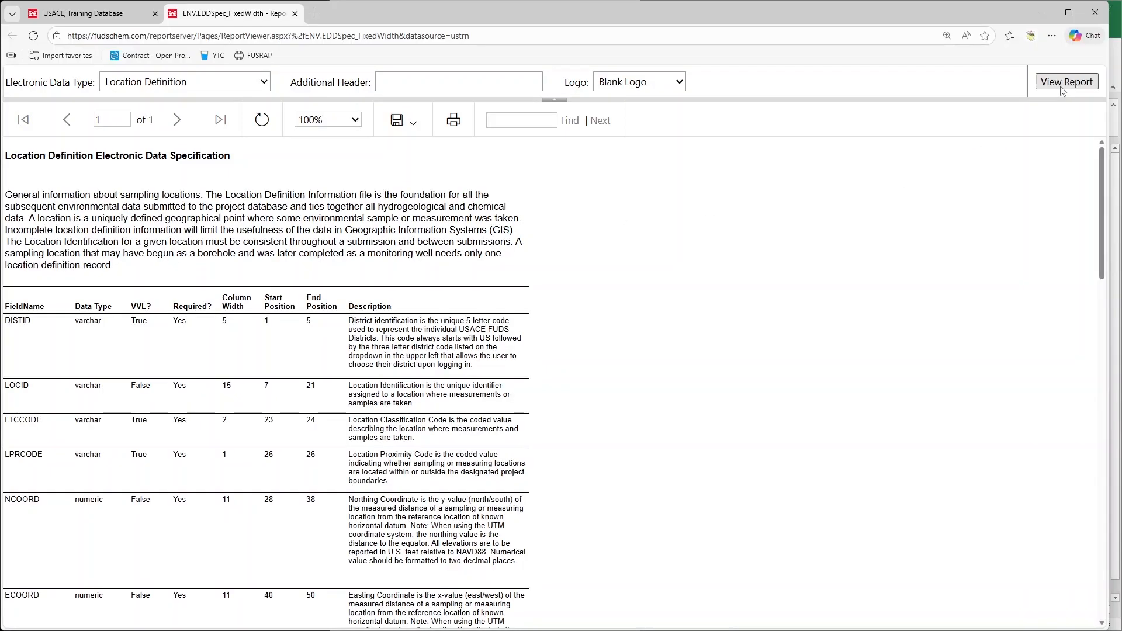
click(345, 123)
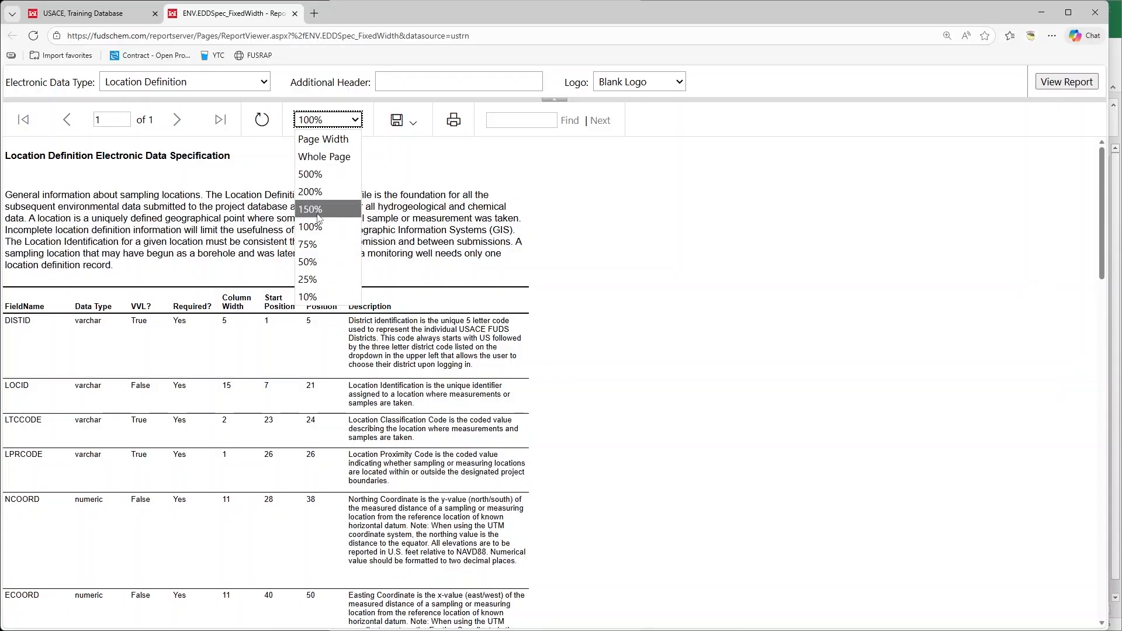
click(320, 212)
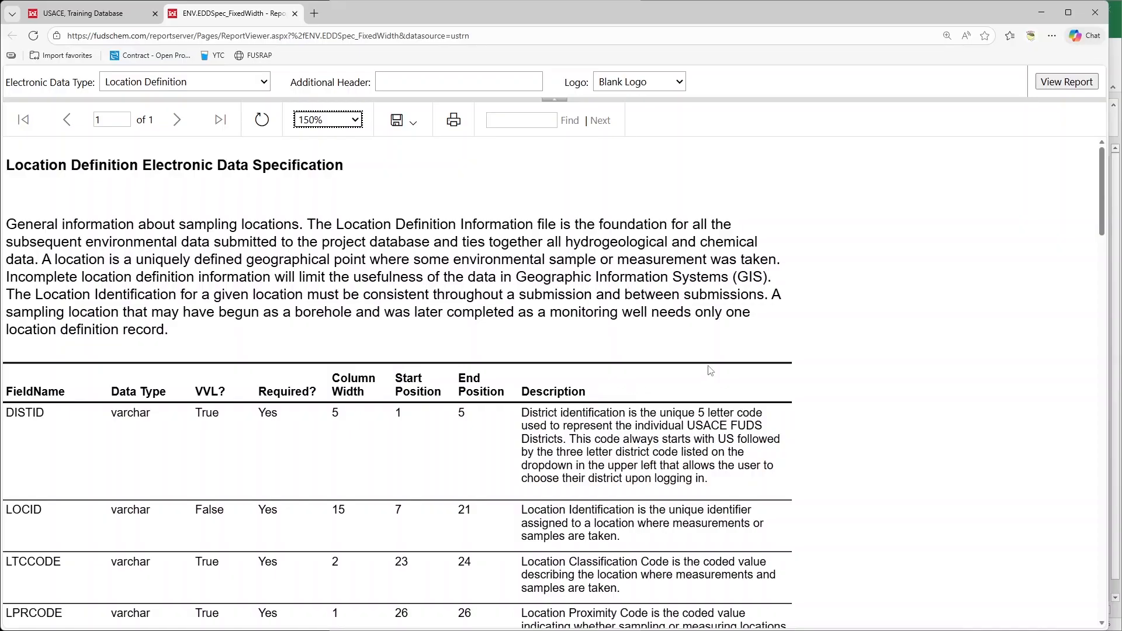
Switch to LocationsFlatFile.csv in Excel and select the DISTID cell in row 2
click(1119, 278)
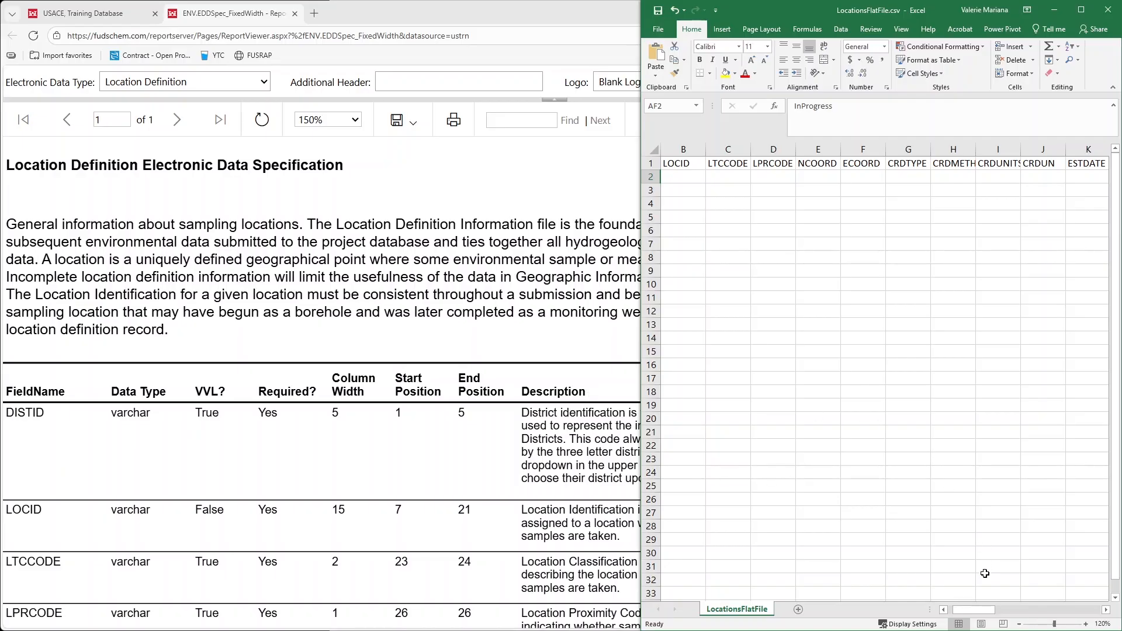
click(943, 609)
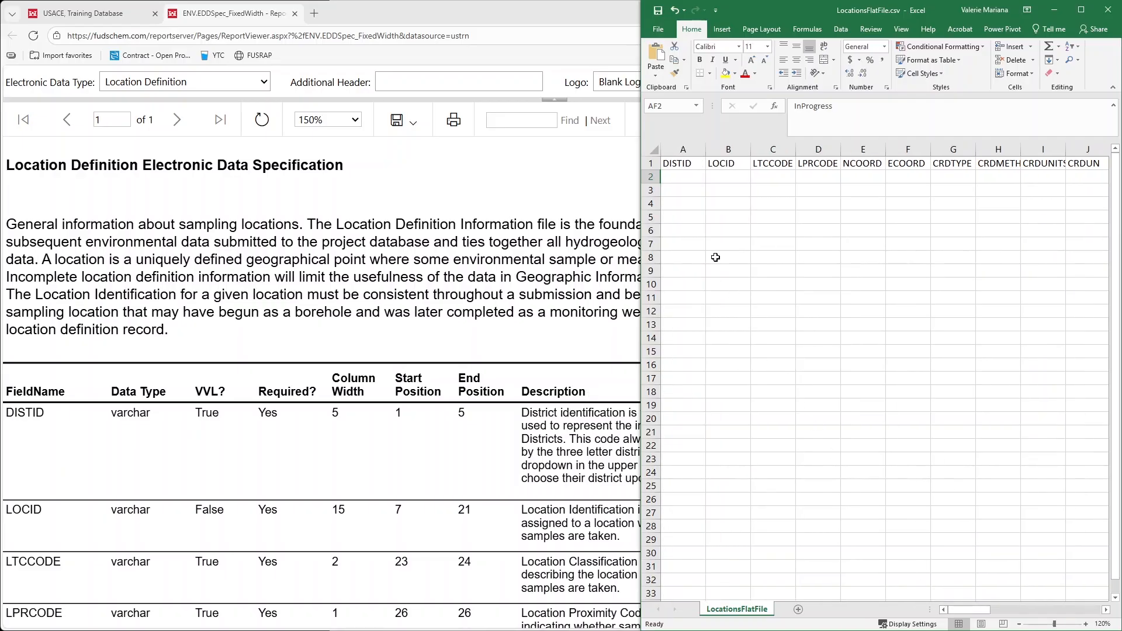
click(676, 182)
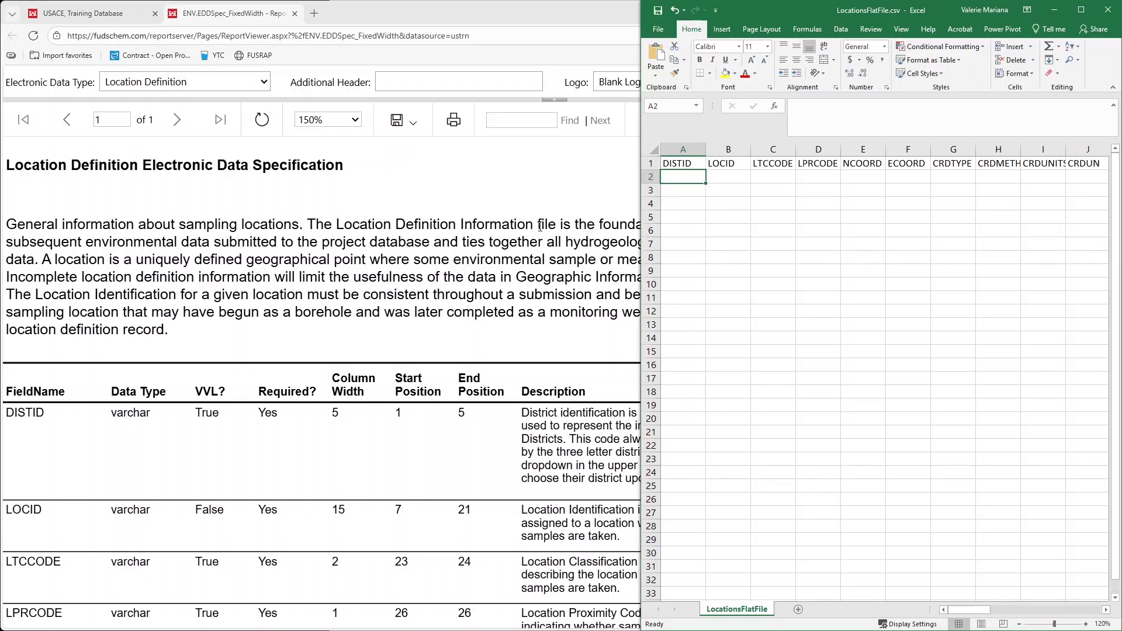
Switch to the FUDSChem dashboard in the browser and look through the list of district databases for the district codes
click(88, 19)
click(87, 19)
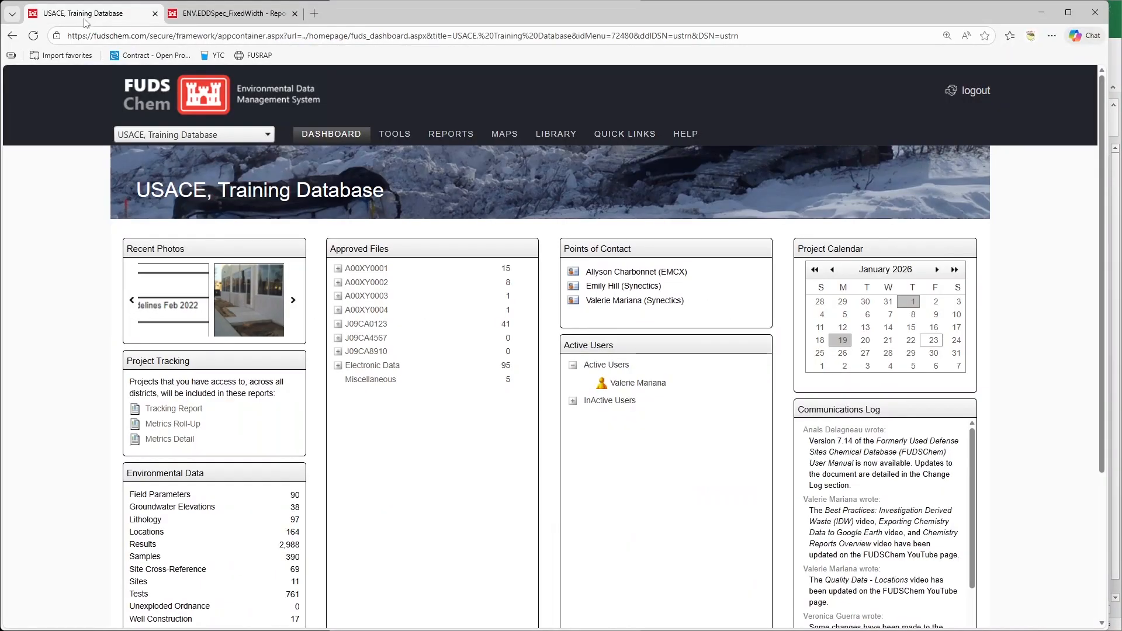
click(249, 138)
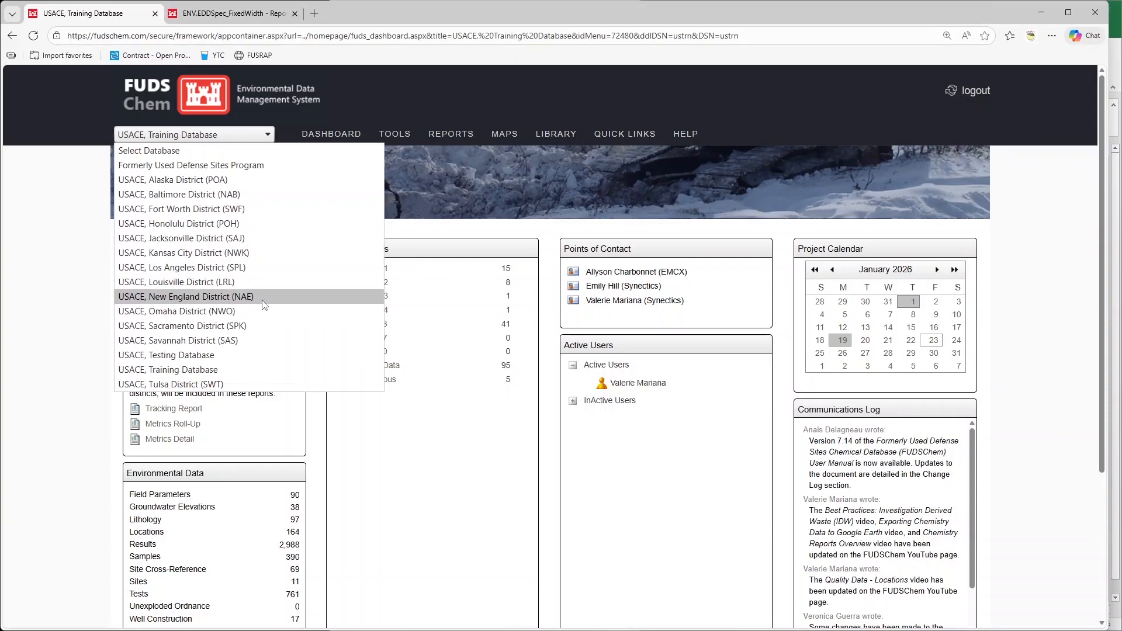
click(635, 164)
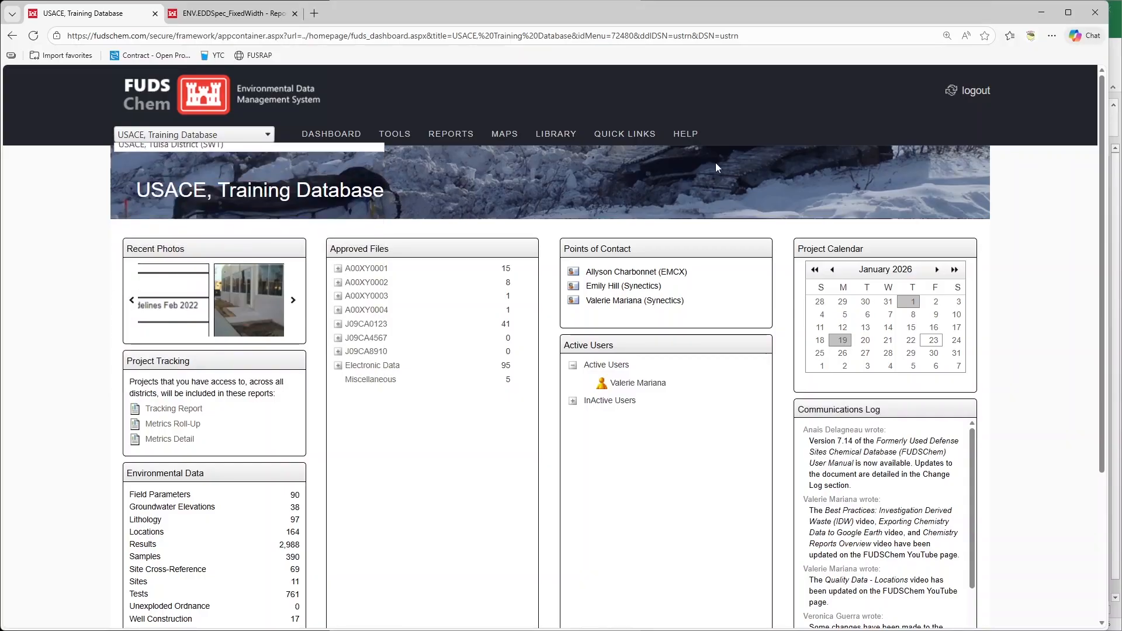
In row 2 of the Excel locations file, enter USTRN as the DISTID and CRB-MW-005 as the LOCID
click(1117, 150)
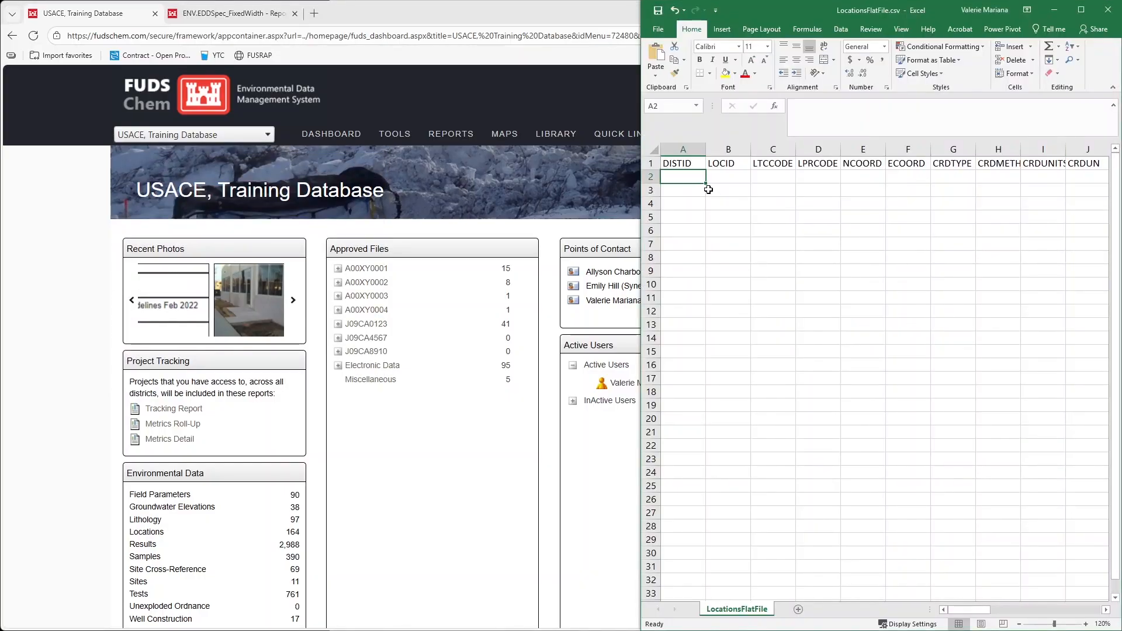
text(USTRN)
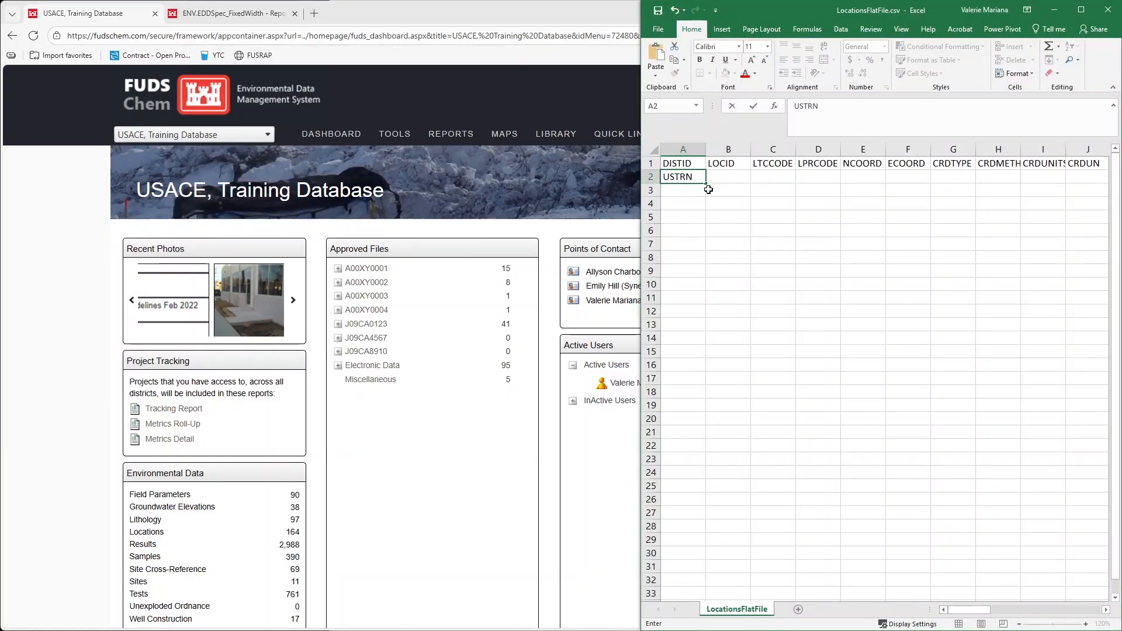
click(731, 177)
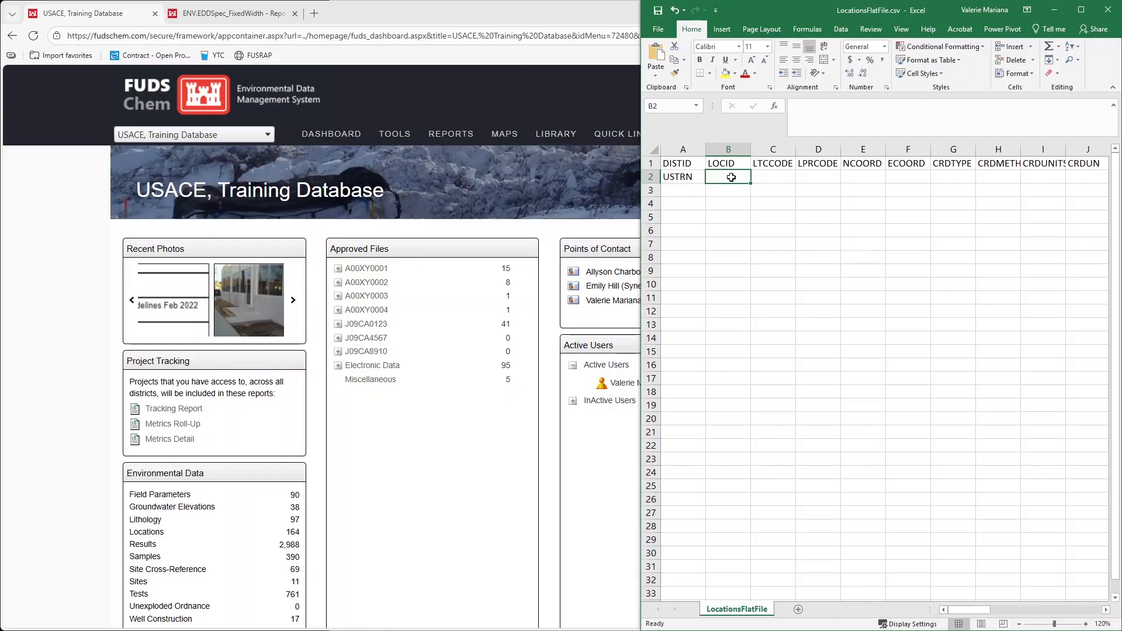
text(CRB)
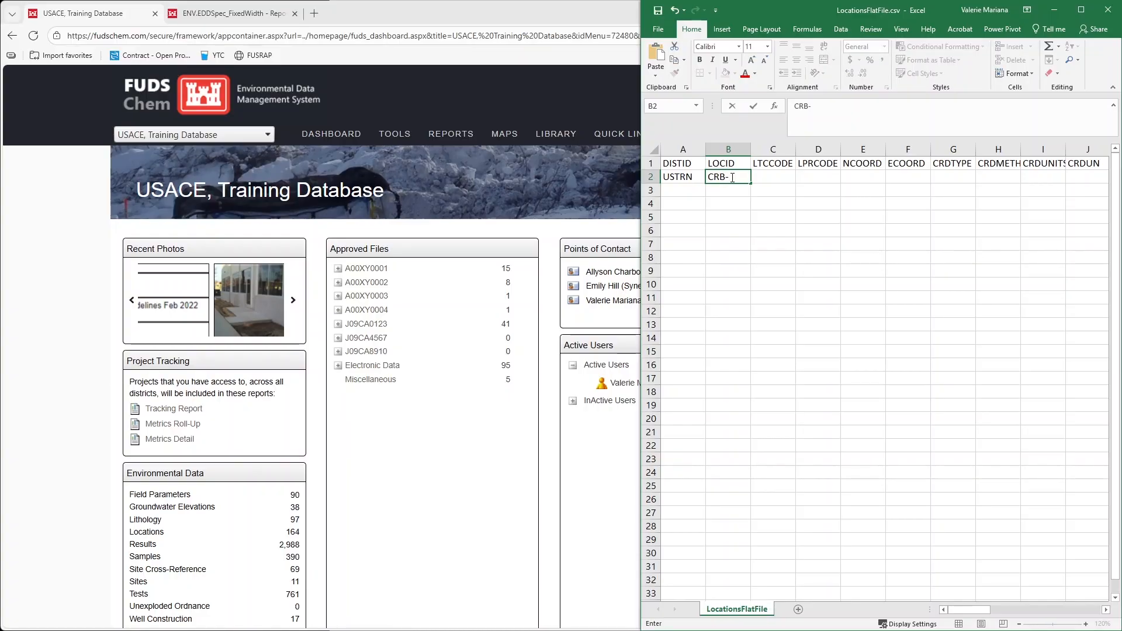
text(-MW)
text(-005)
Review the required fields in the browser's Location Definition specification and narrow the browser window to show the spreadsheet beside it
click(223, 13)
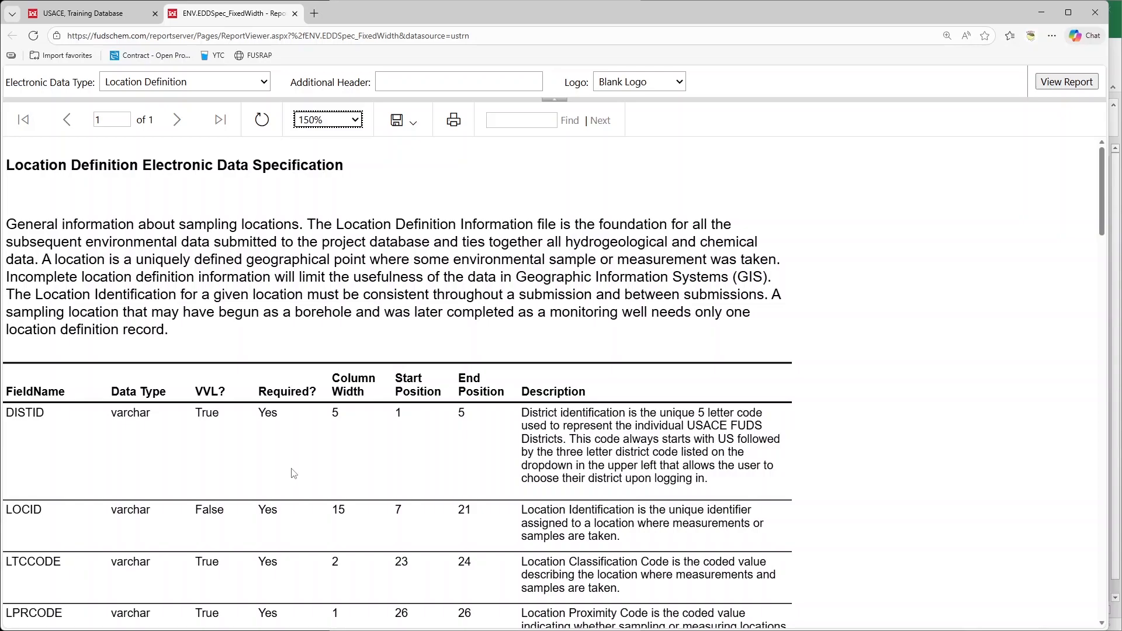
scroll(293, 474, down, 5)
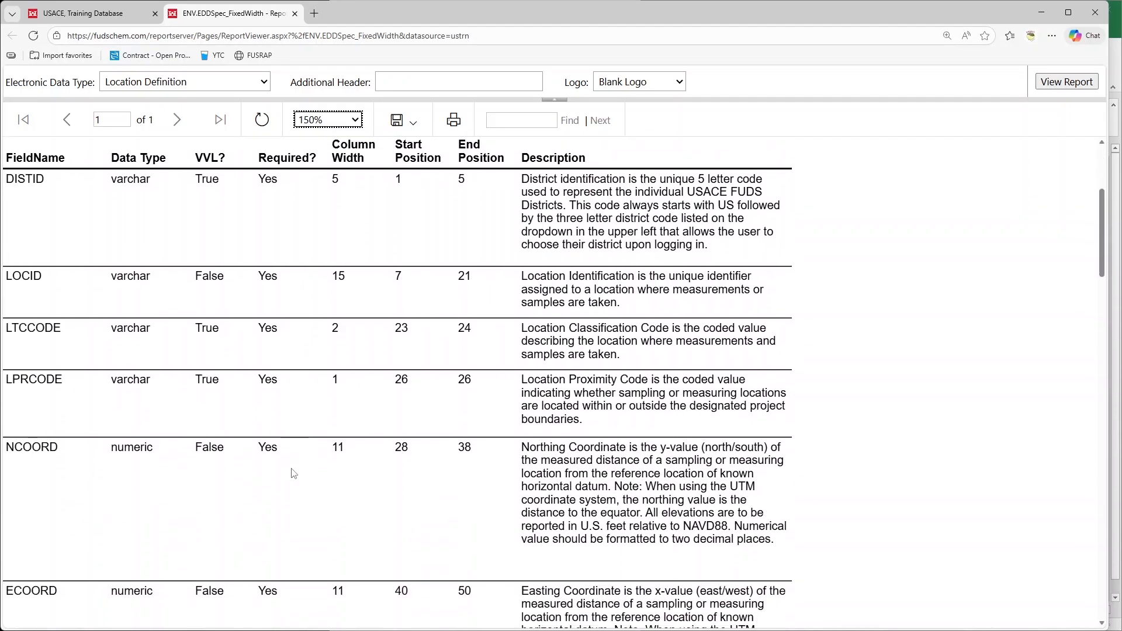
scroll(294, 474, down, 1)
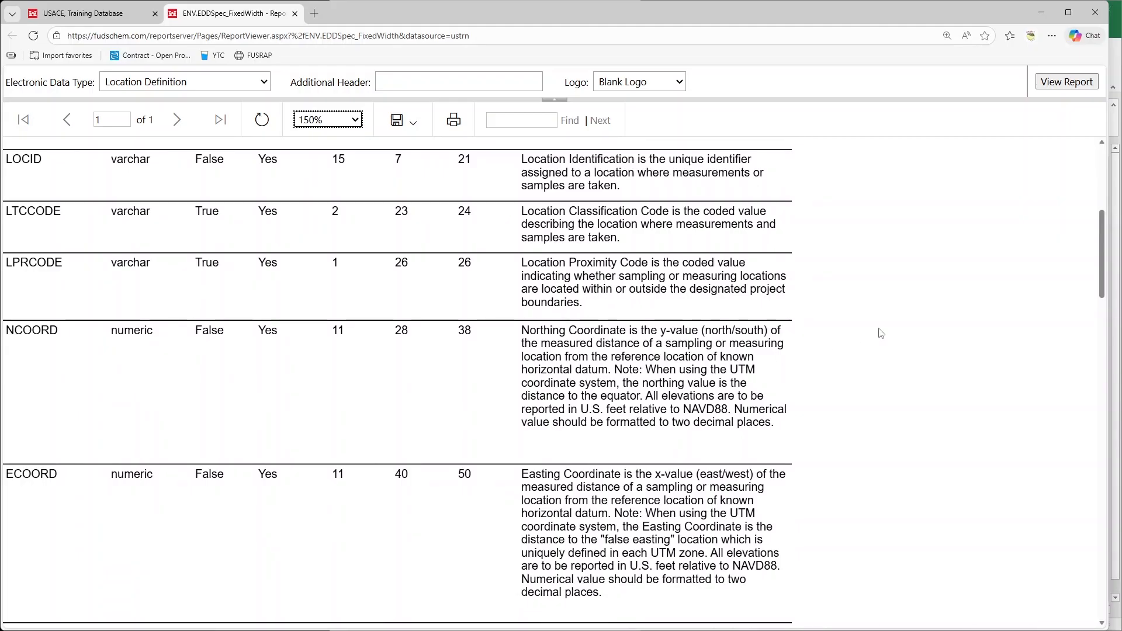
drag(1109, 335, 742, 332)
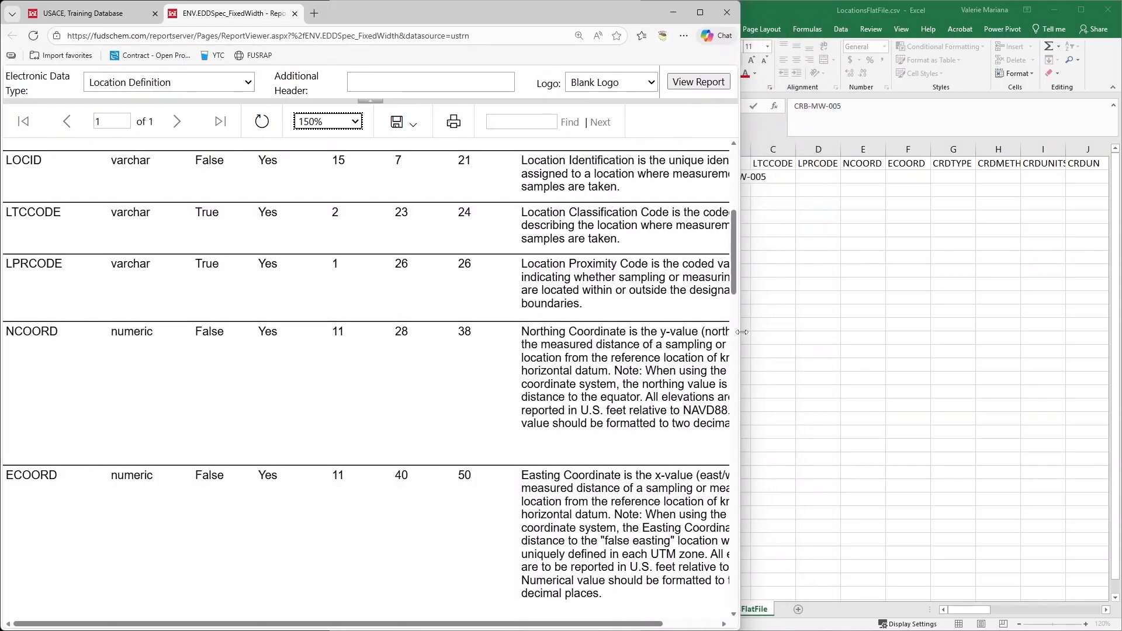
click(810, 334)
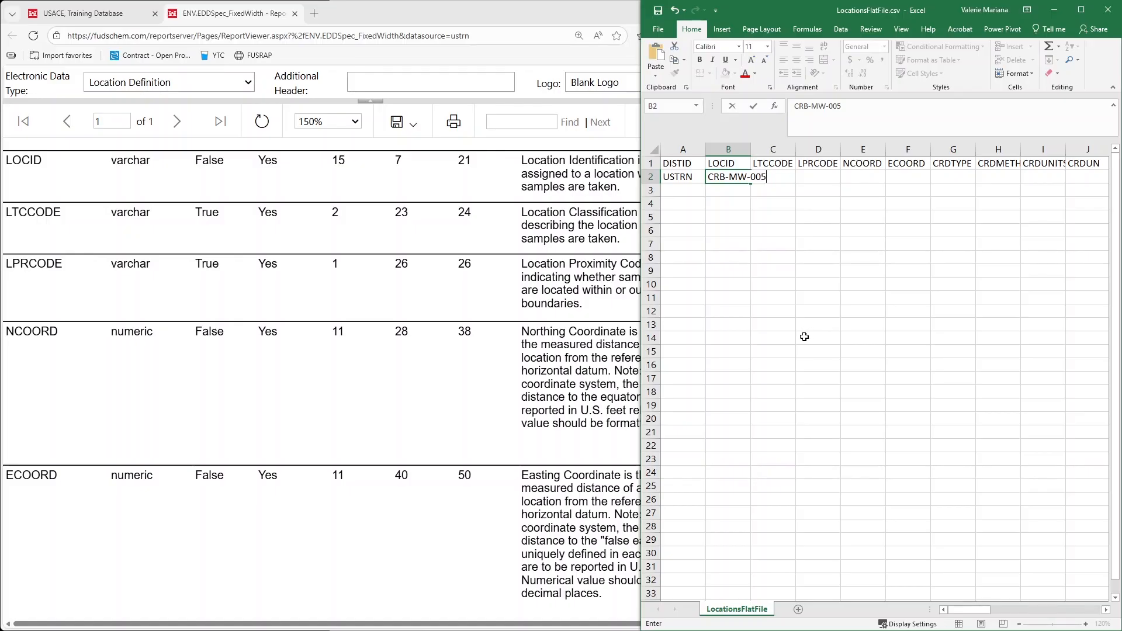
click(259, 245)
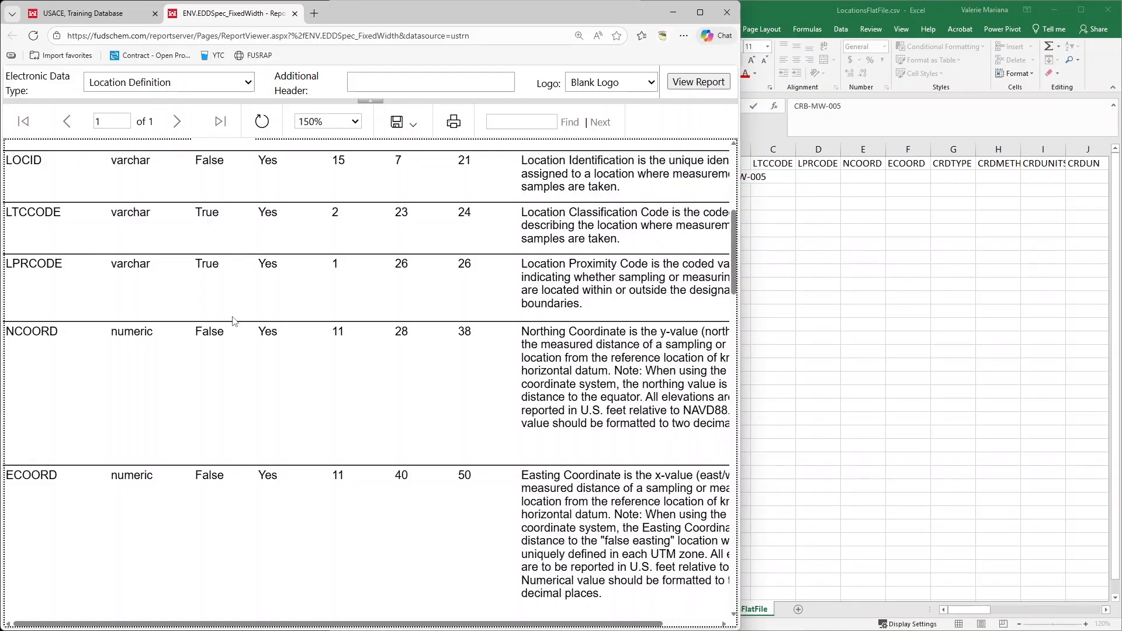
scroll(232, 319, up, 3)
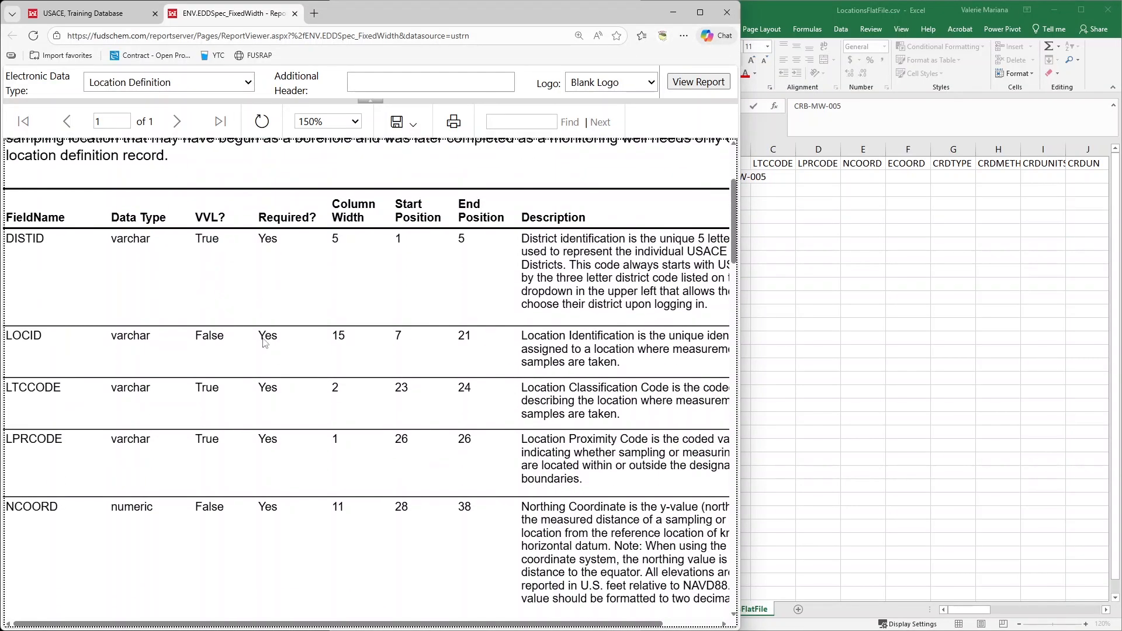
From the Training Database site, open the Valid Value Lists report among the data validation and submission reports
click(128, 12)
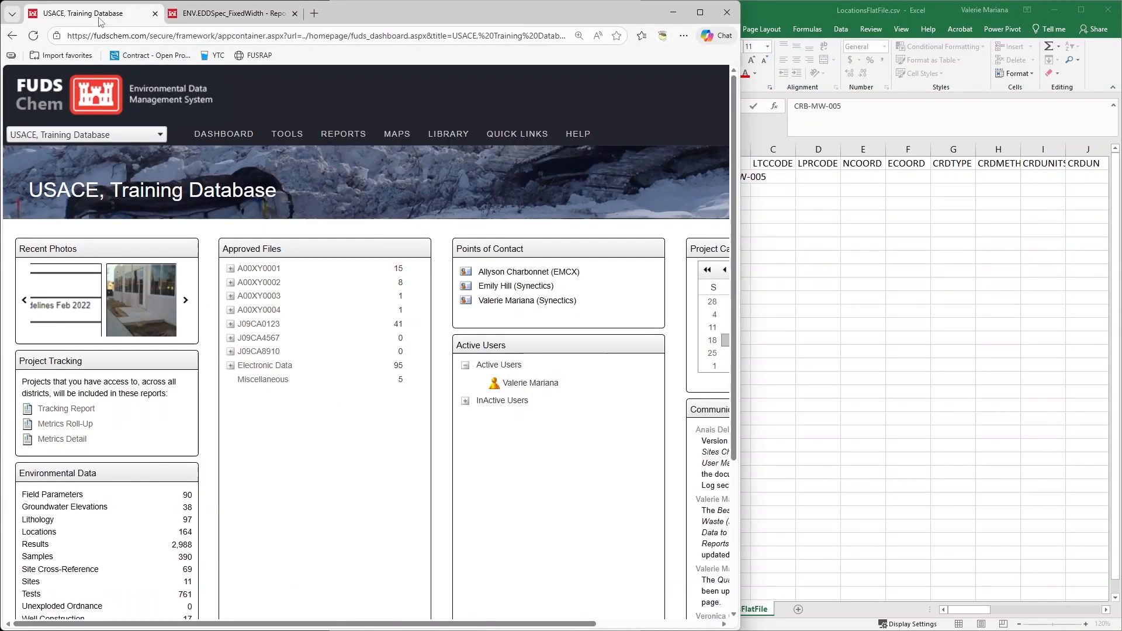
mouse_move(345, 143)
mouse_move(339, 236)
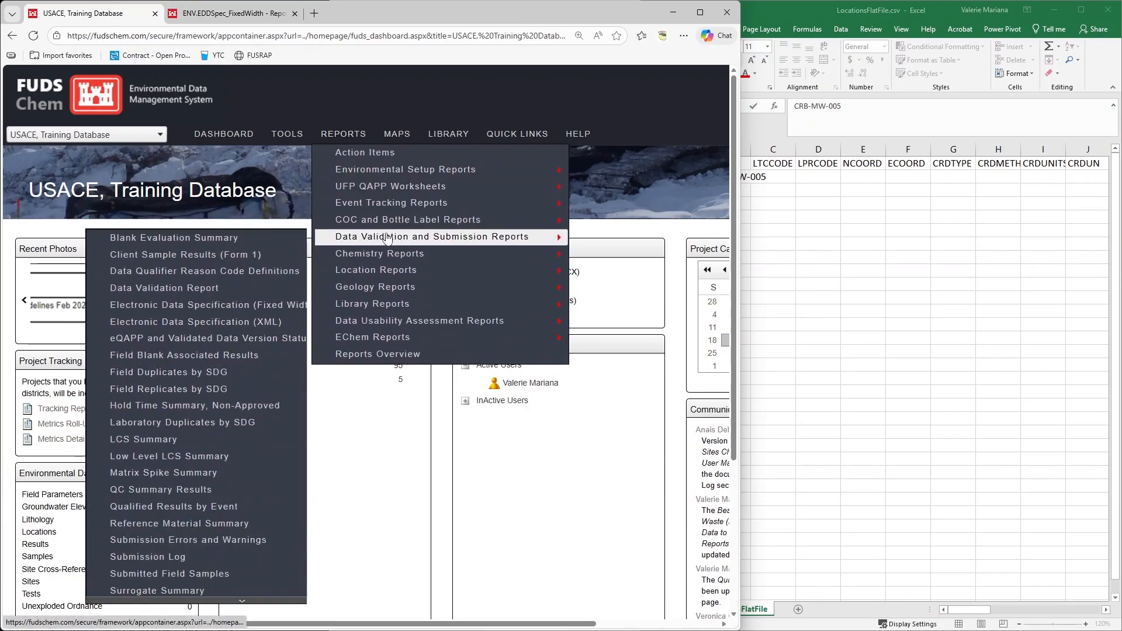
mouse_move(154, 601)
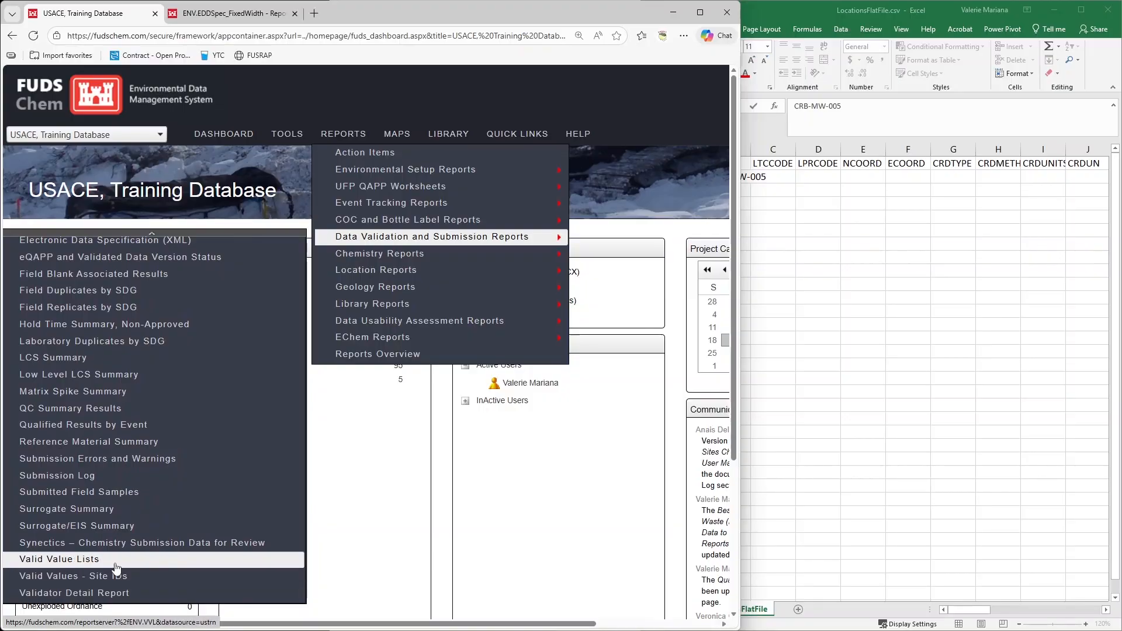
click(115, 560)
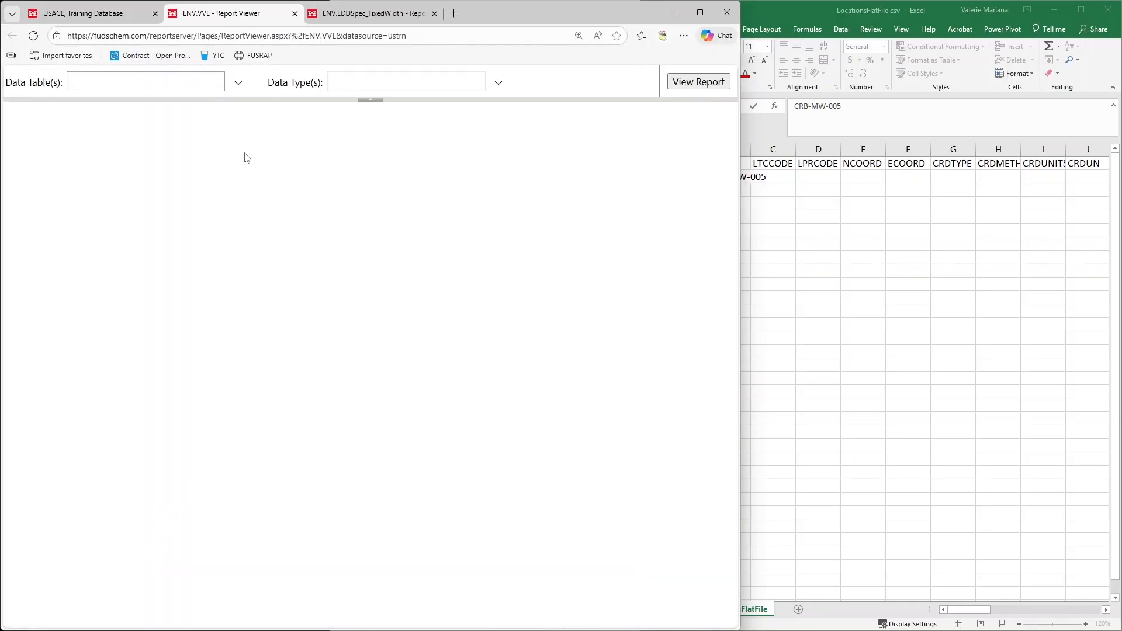
Run the Valid Value Lists report for the Location Definition data table and the LTCCODE data type
click(238, 83)
drag(219, 208, 293, 474)
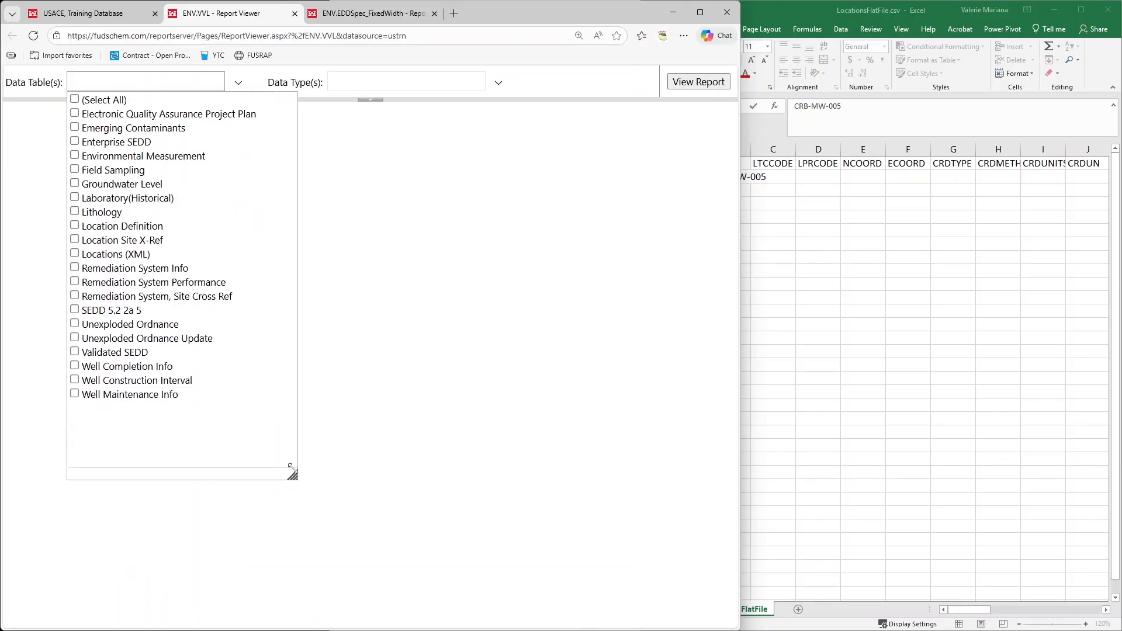
click(134, 227)
click(306, 203)
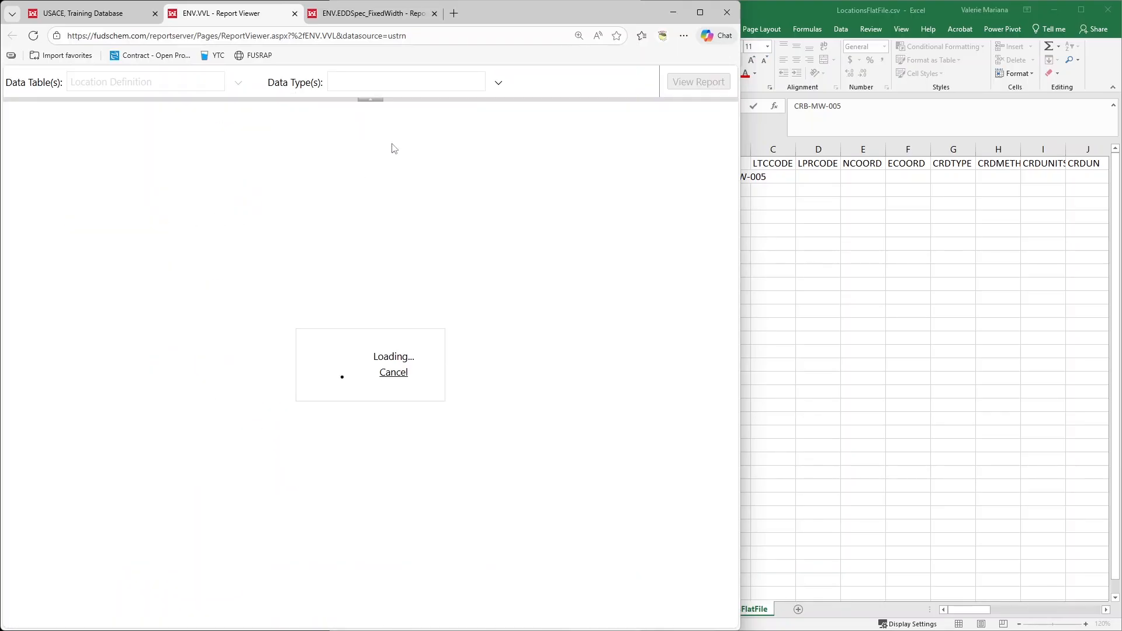
click(419, 83)
drag(479, 209, 514, 438)
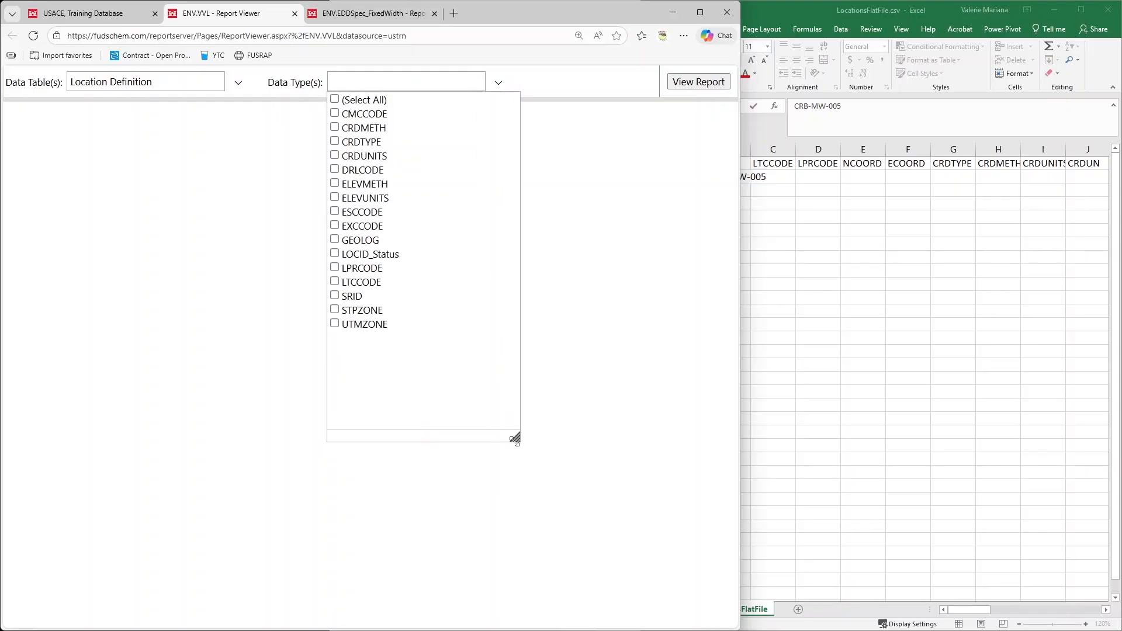
click(374, 283)
click(560, 91)
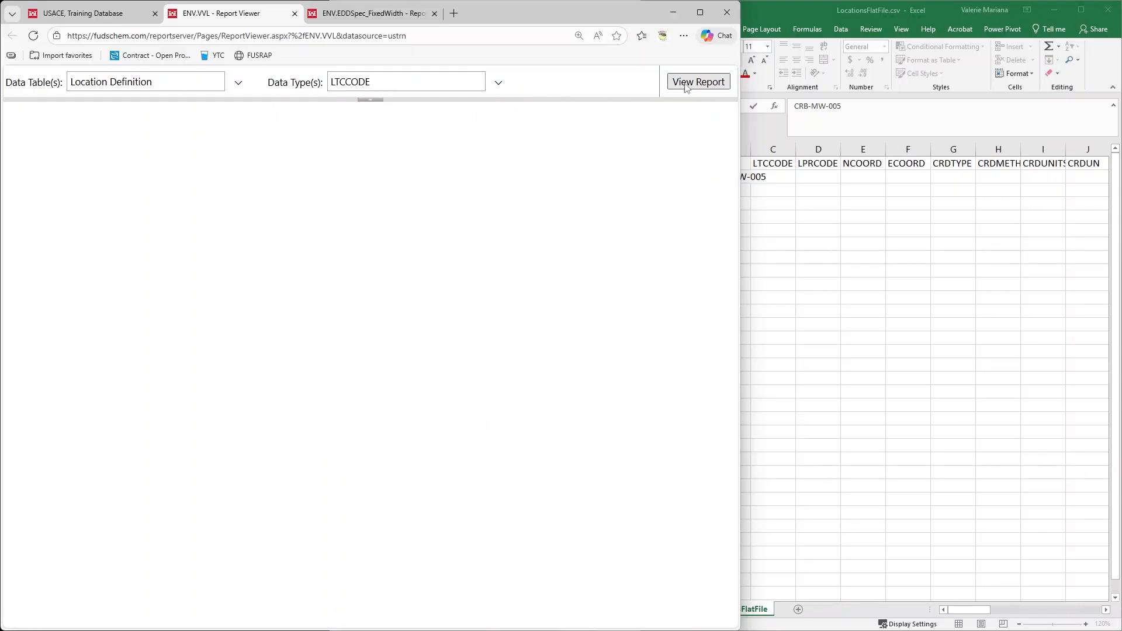
click(696, 82)
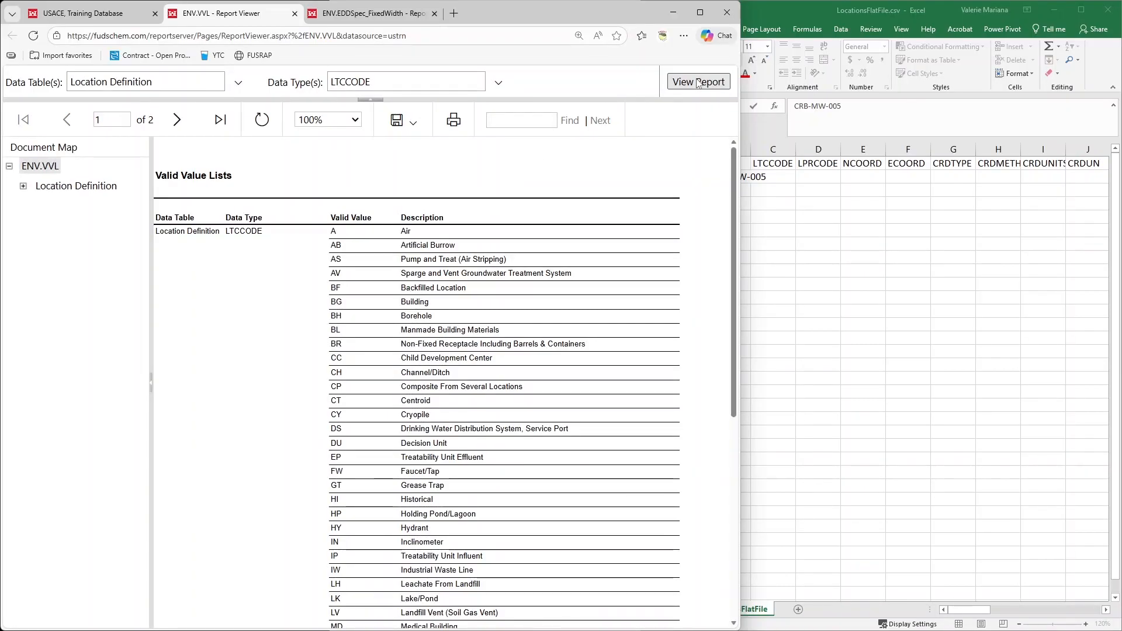
Enlarge the valid values report to 150% and search it for "well" to look up the matching location classification code
click(345, 120)
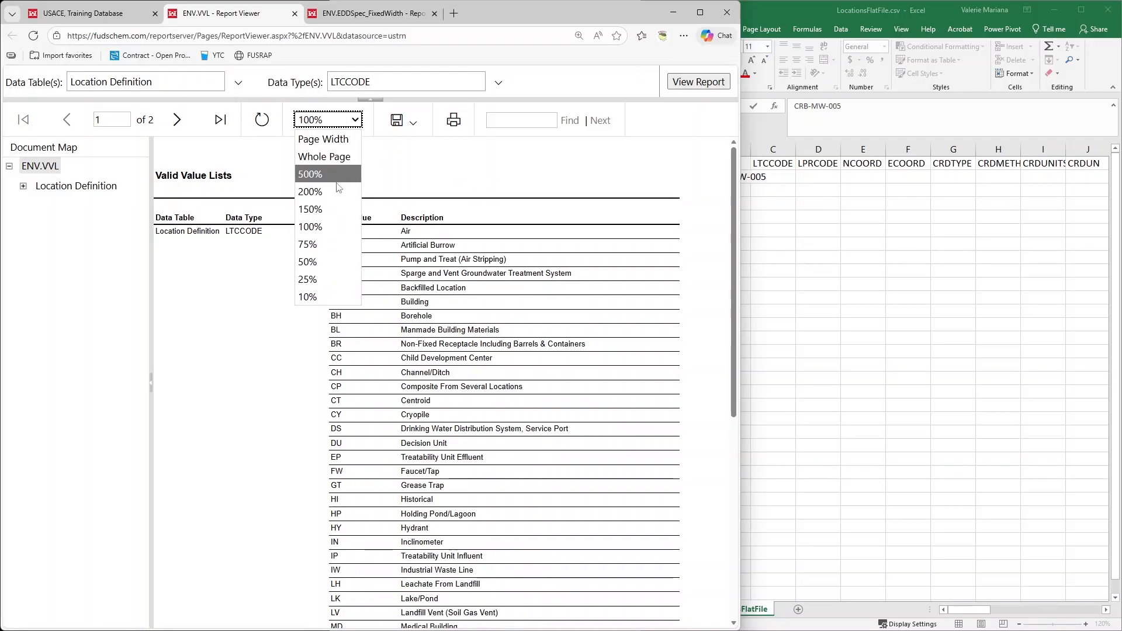
click(336, 208)
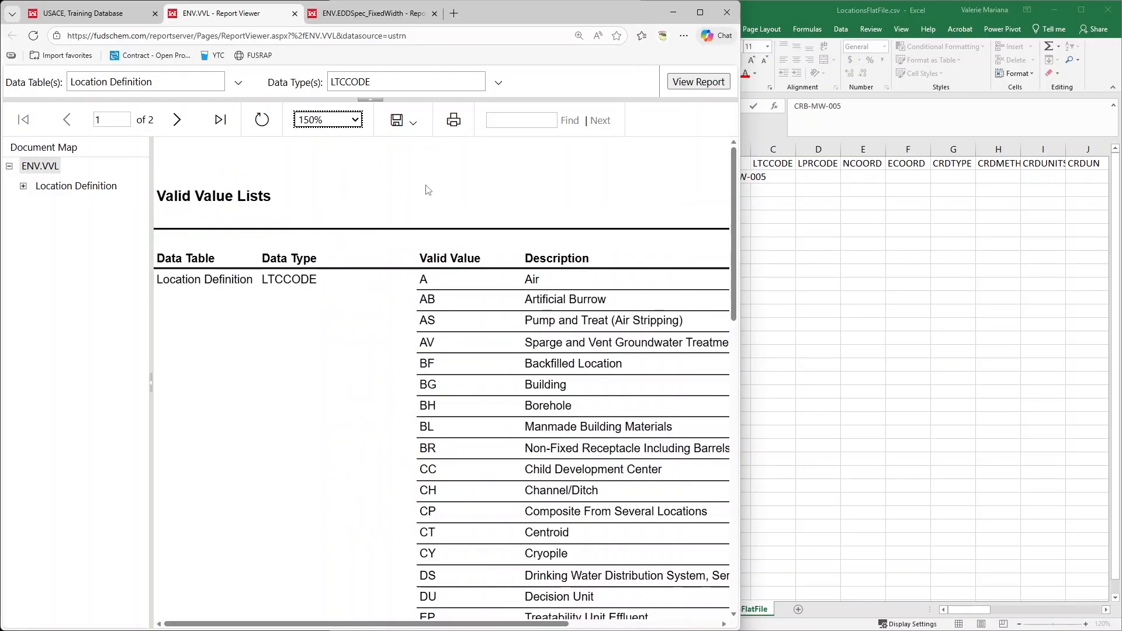
scroll(351, 239, down, 6)
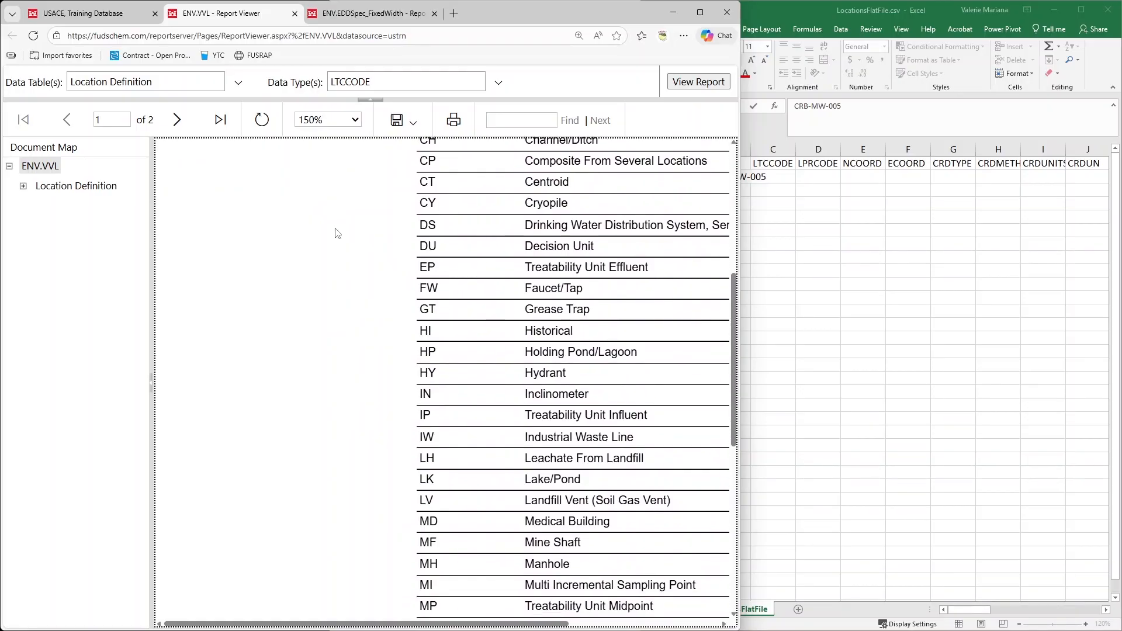
click(508, 118)
text(well)
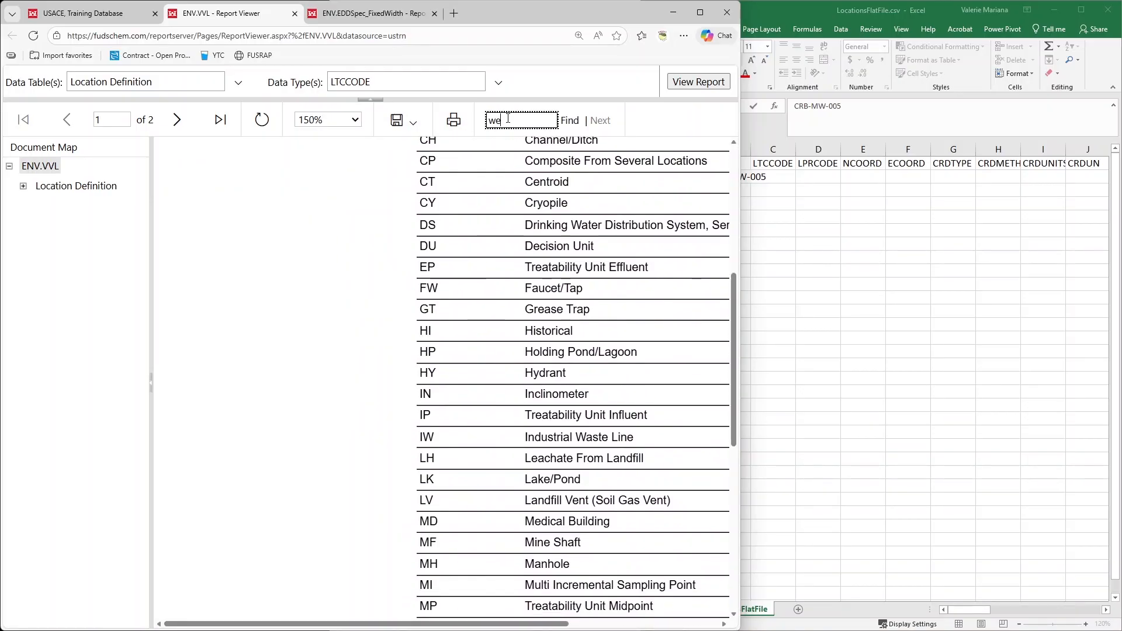
key(Return)
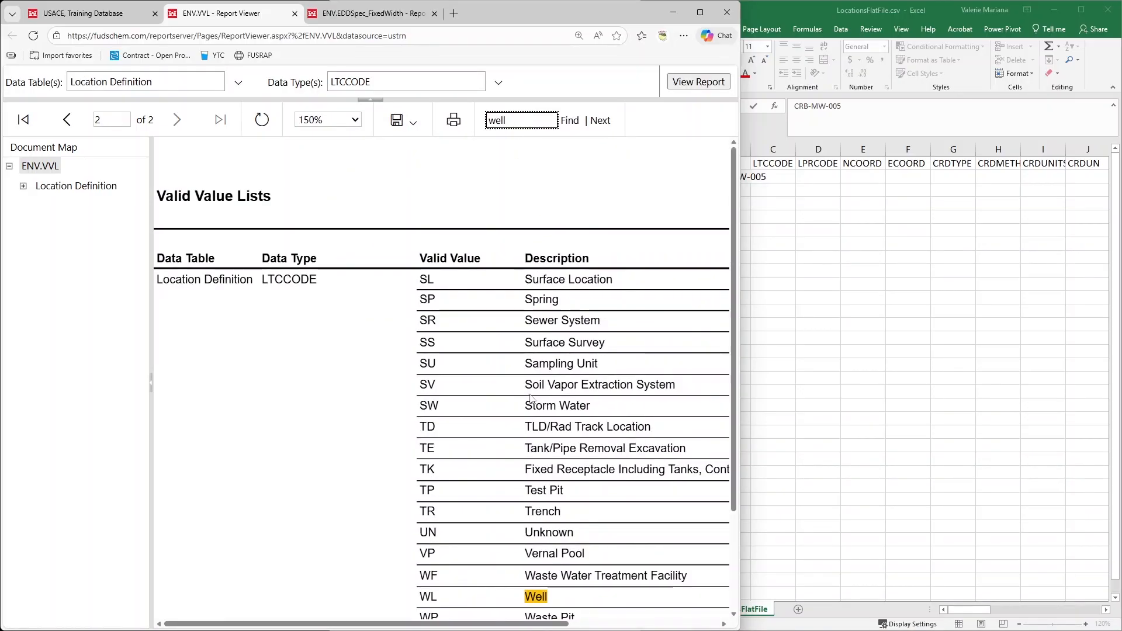
scroll(518, 165, down, 3)
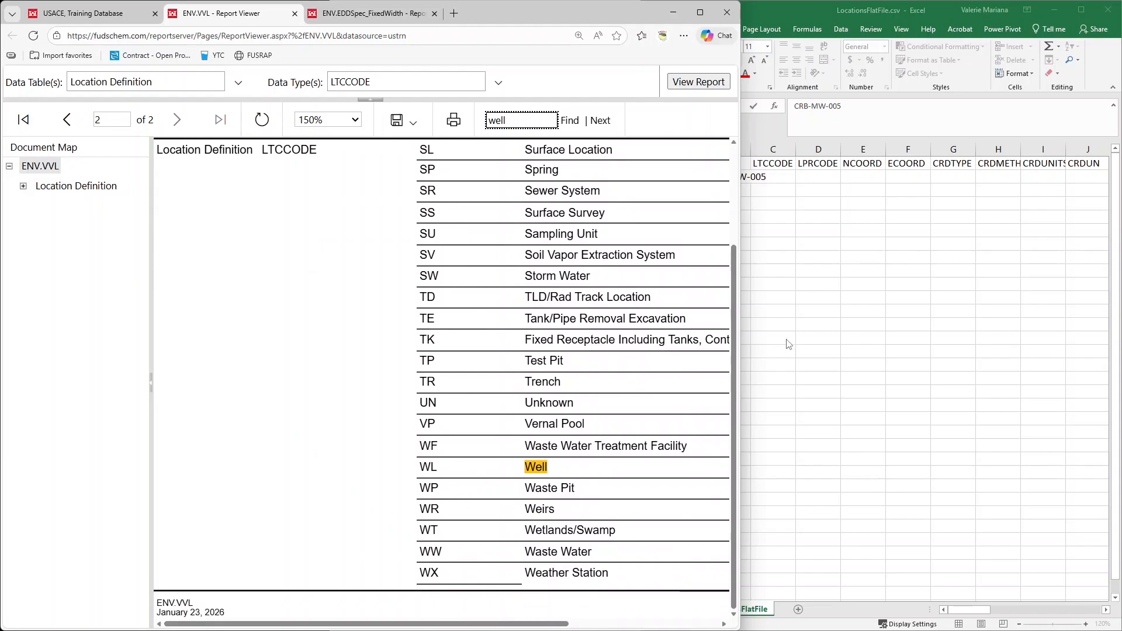
In row 2 of the LocationsFlatFile spreadsheet in Excel, enter WL for LTCCODE and I for LPRCODE
click(808, 262)
click(783, 182)
click(781, 178)
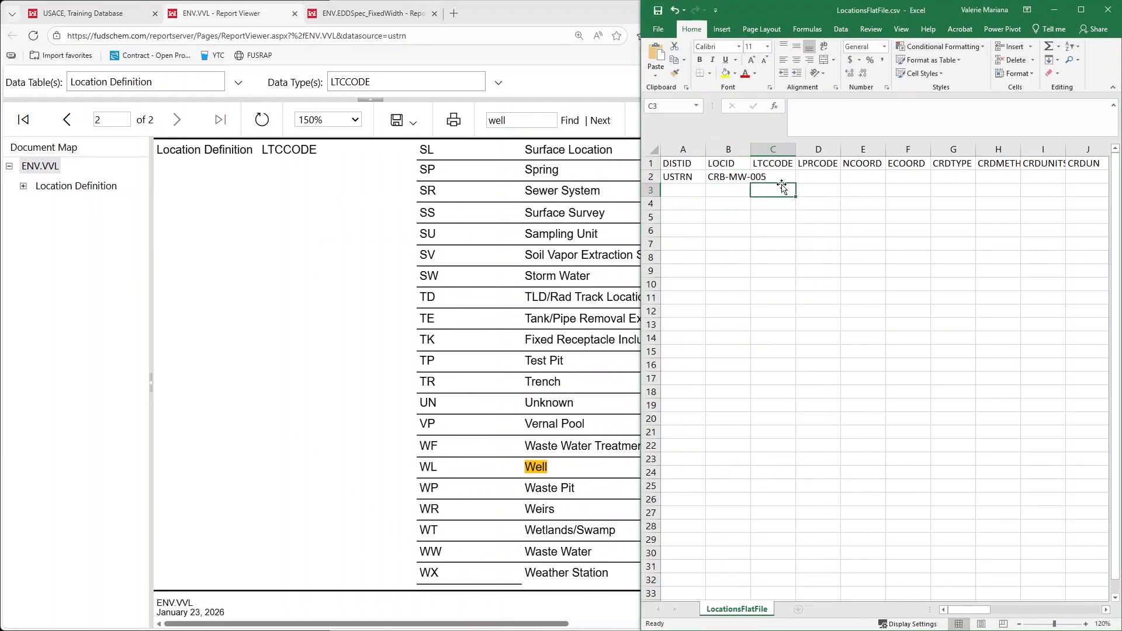
text(WL)
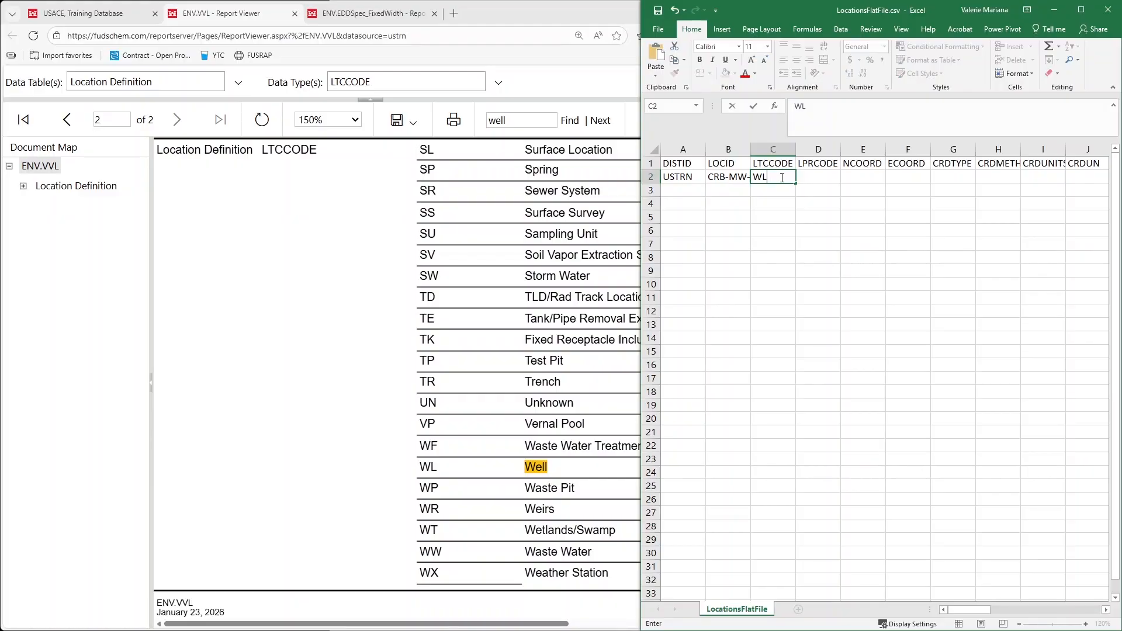
click(815, 176)
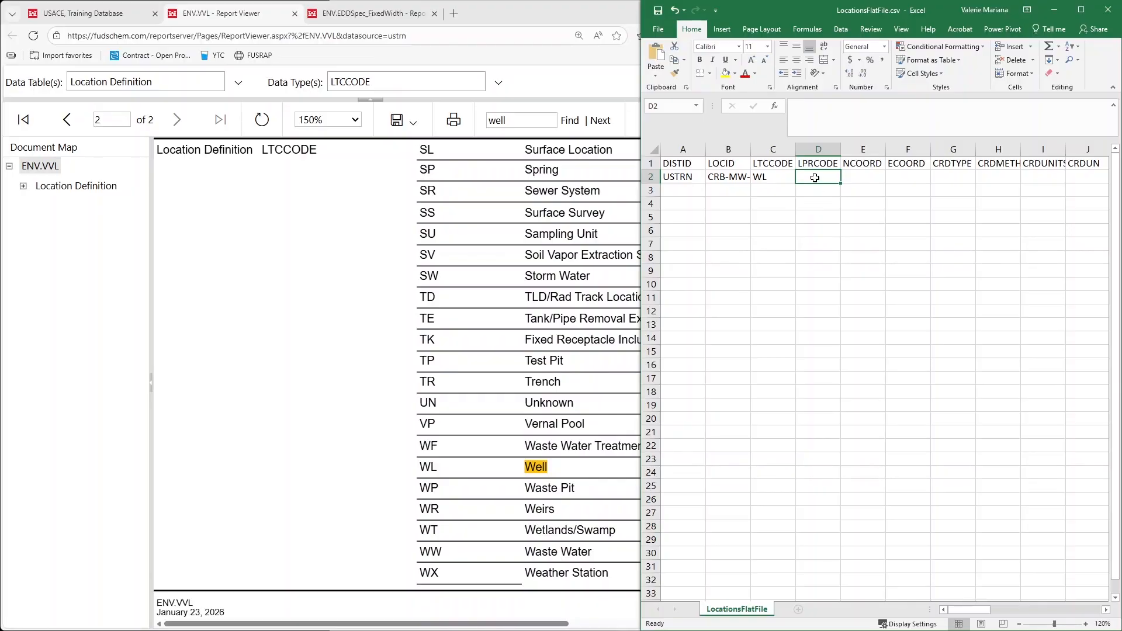
text(l)
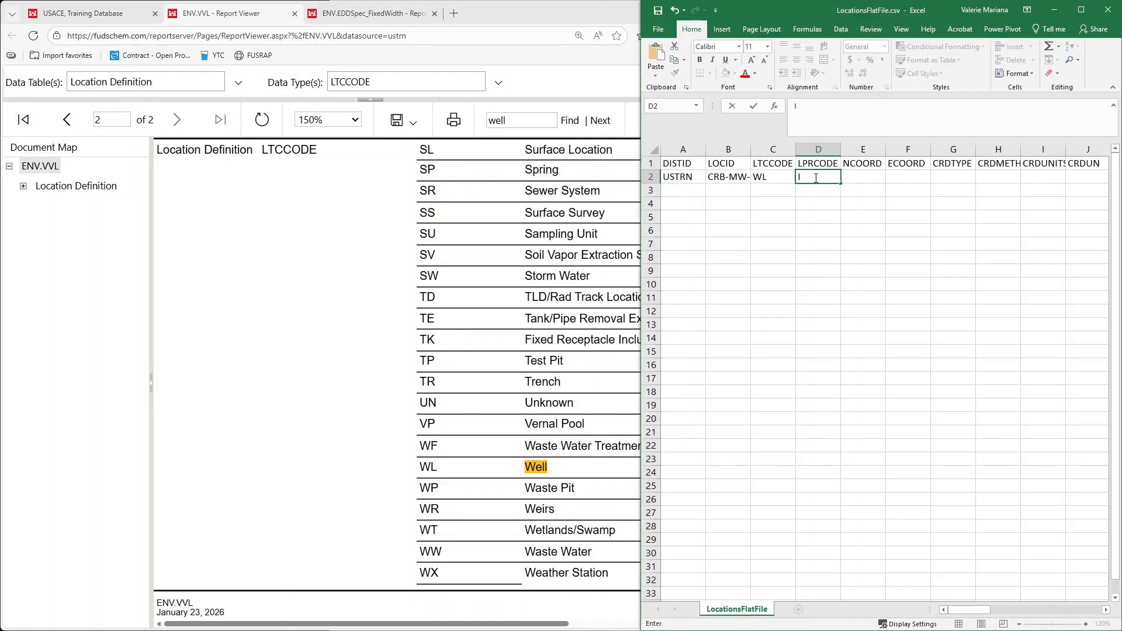
Enter the row 2 coordinates: 1979801 for NCOORD and 6704619.51 for ECOORD
click(867, 178)
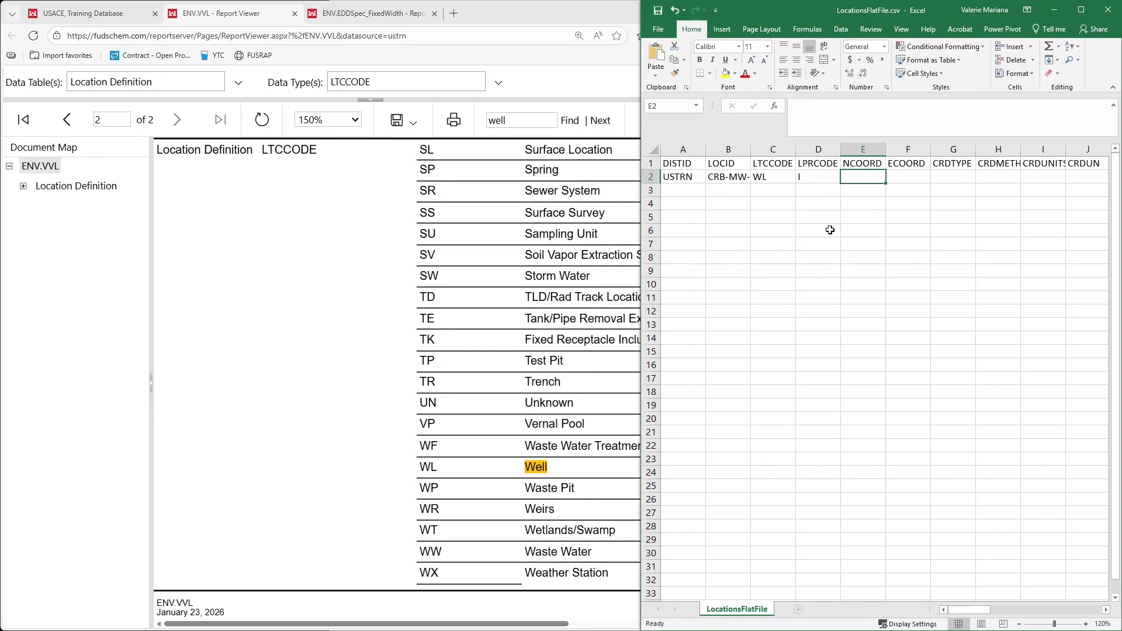
text(1)
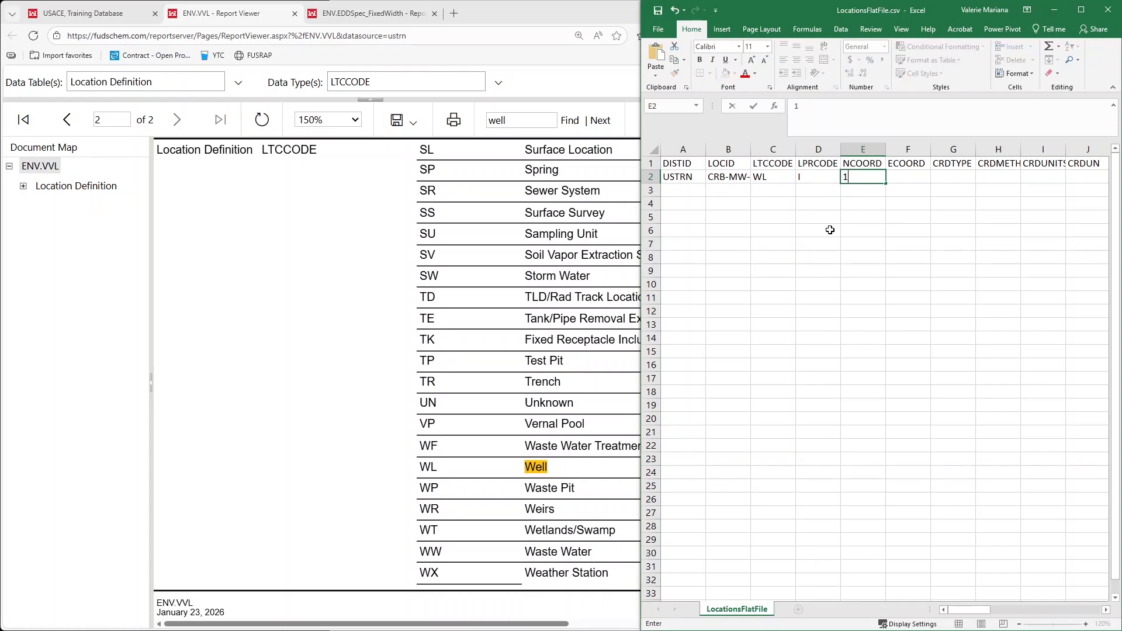
text(979801)
key(Tab)
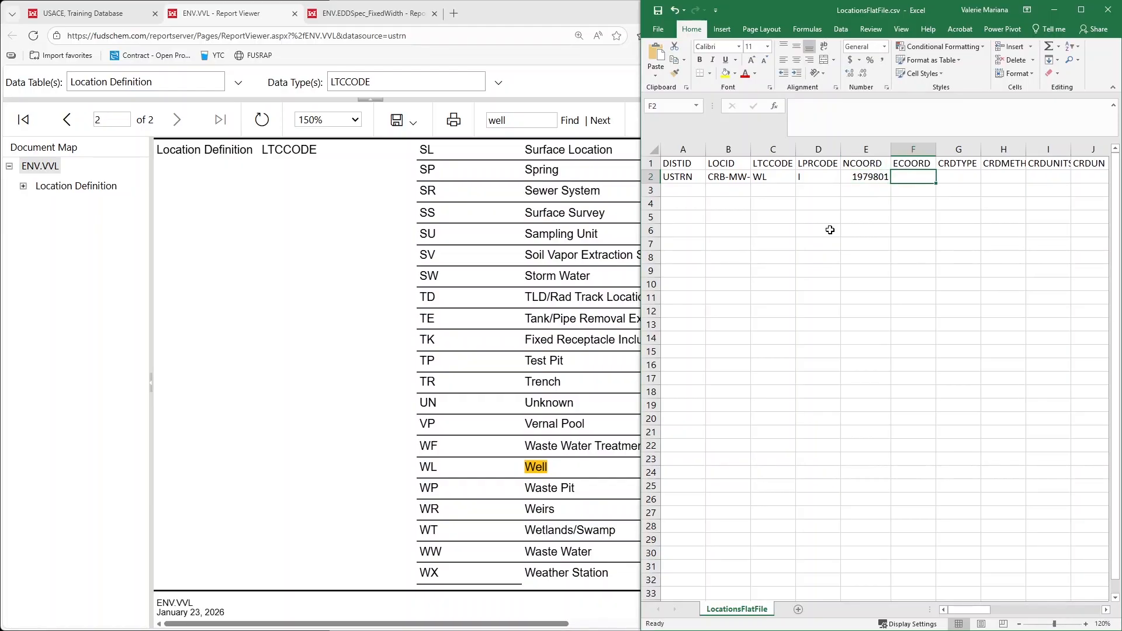
text(67)
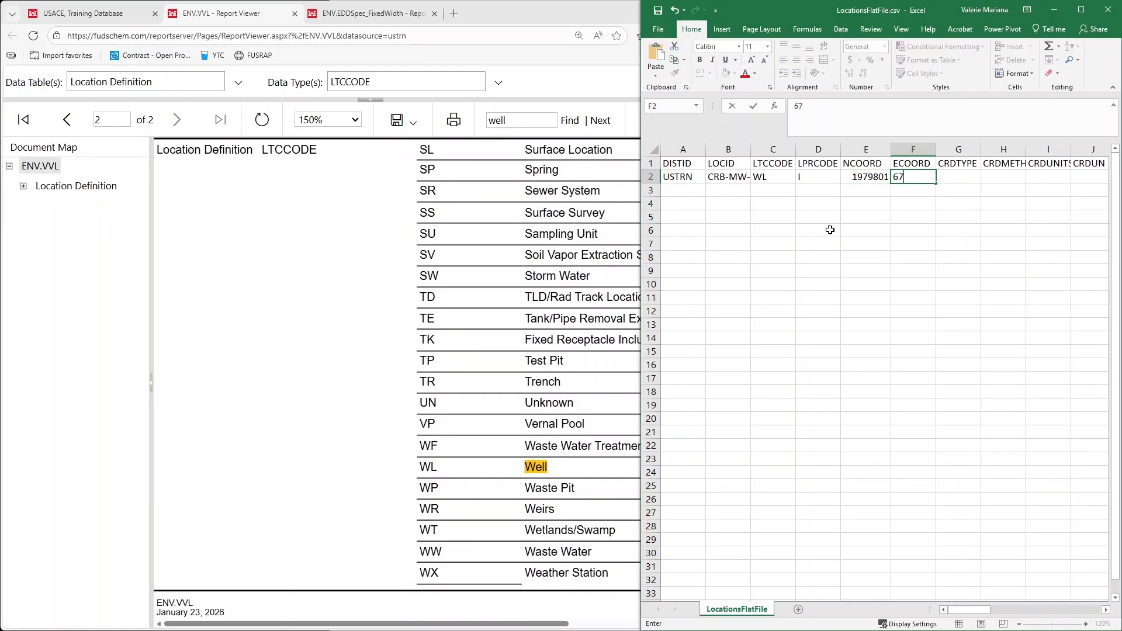
text(04619.51)
key(Tab)
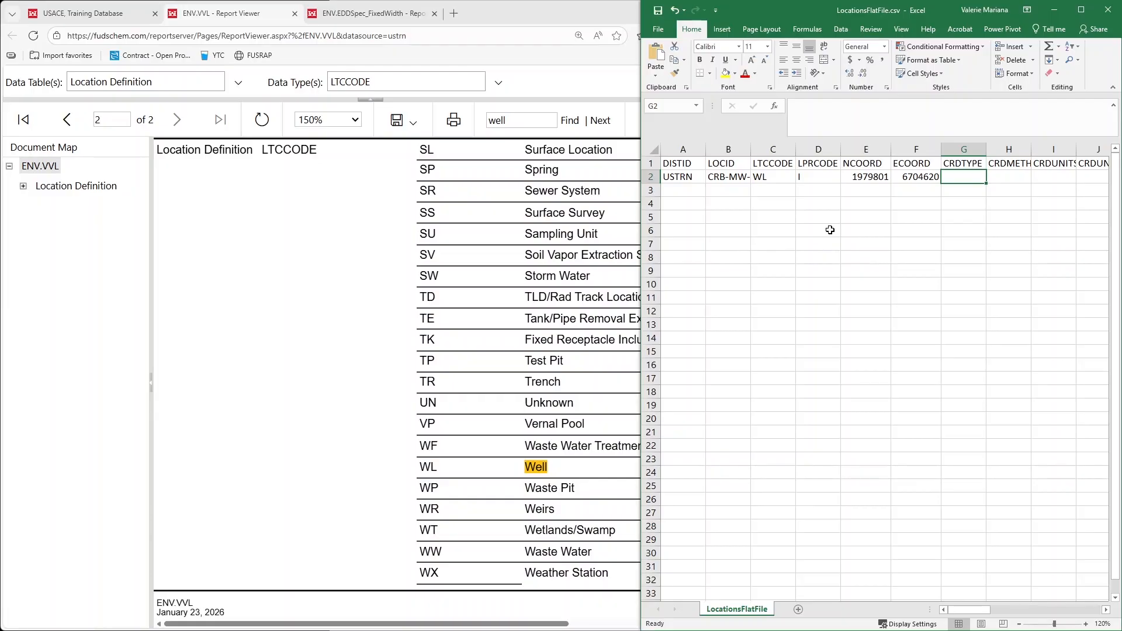
Fill in the row 2 coordinate details with STP for CRDTYPE, ESTIM for CRDMETH and FT for CRDUNITS
text(STP)
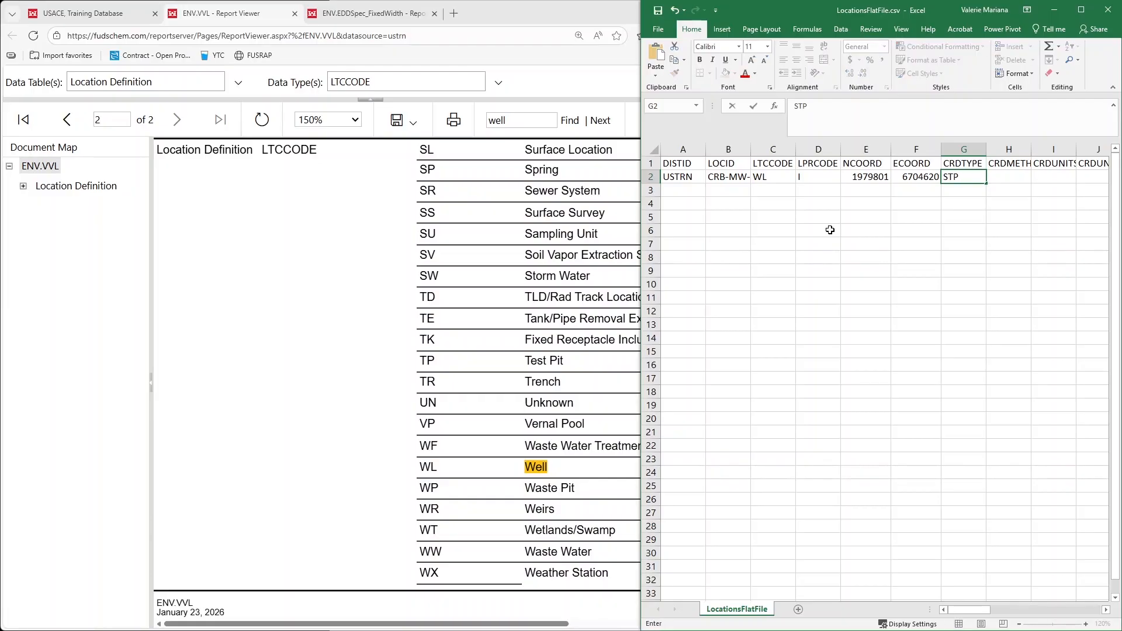
key(Tab)
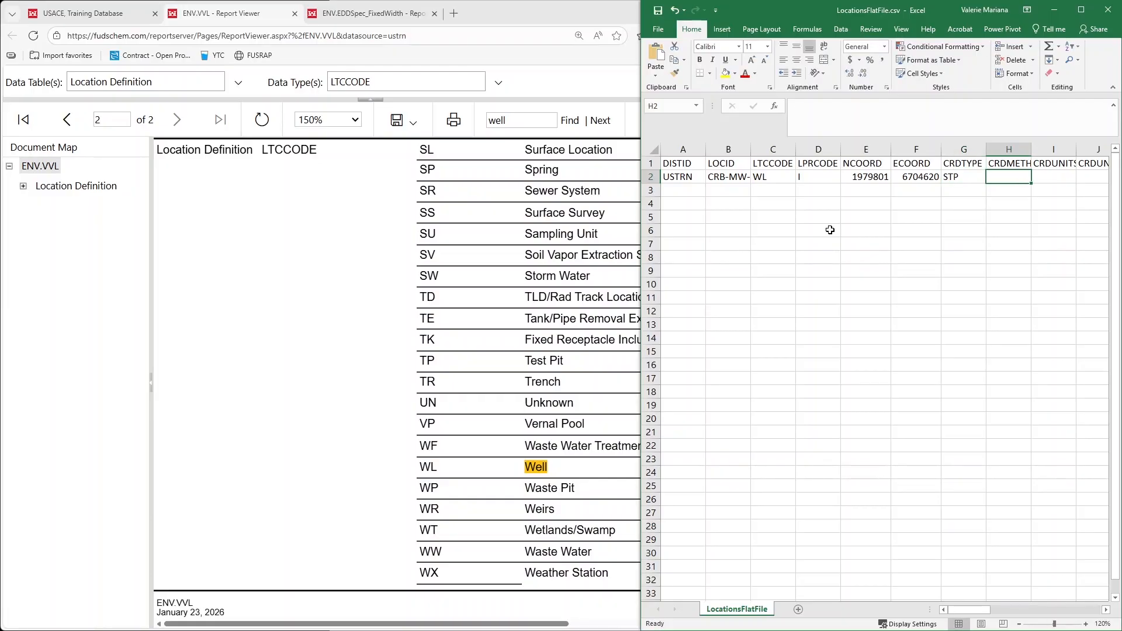
text(ESTIM)
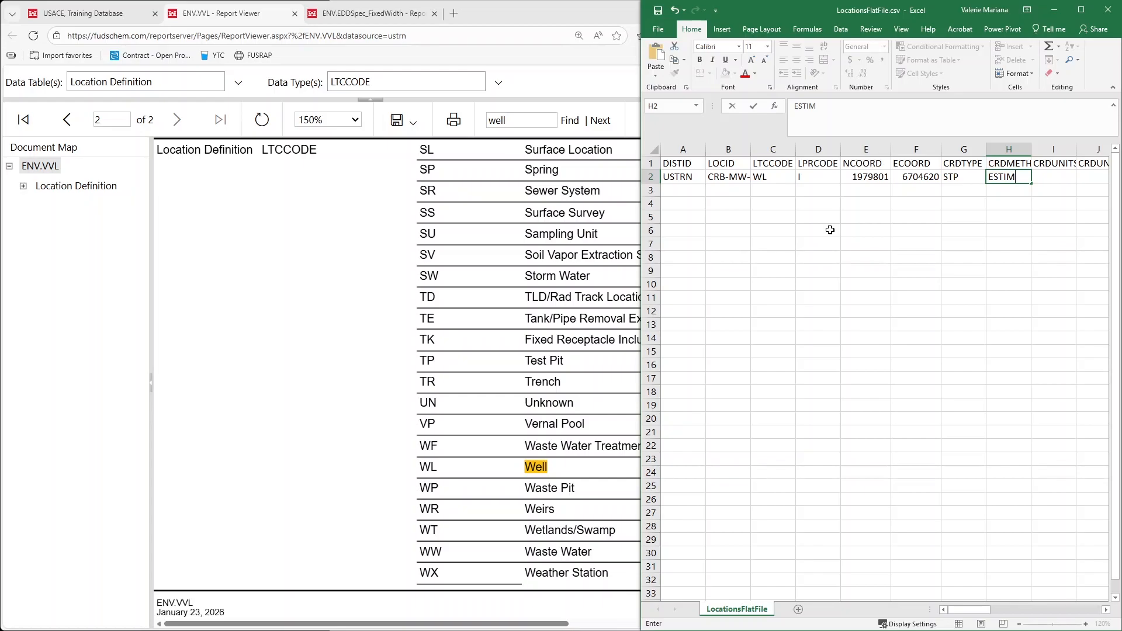
key(Tab)
text(FT)
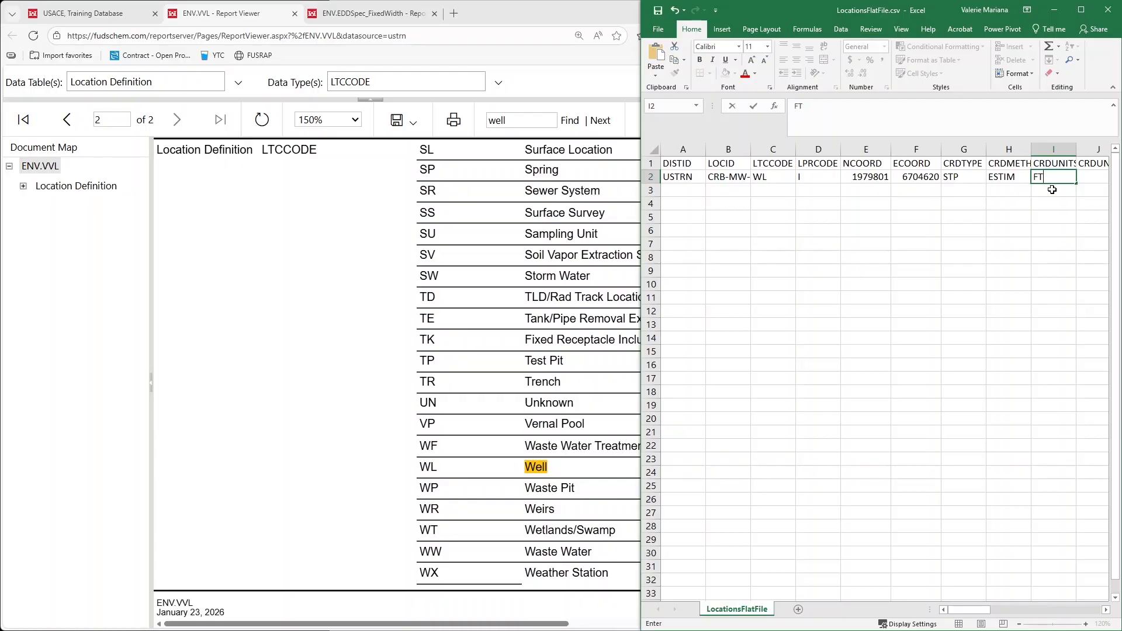
key(Tab)
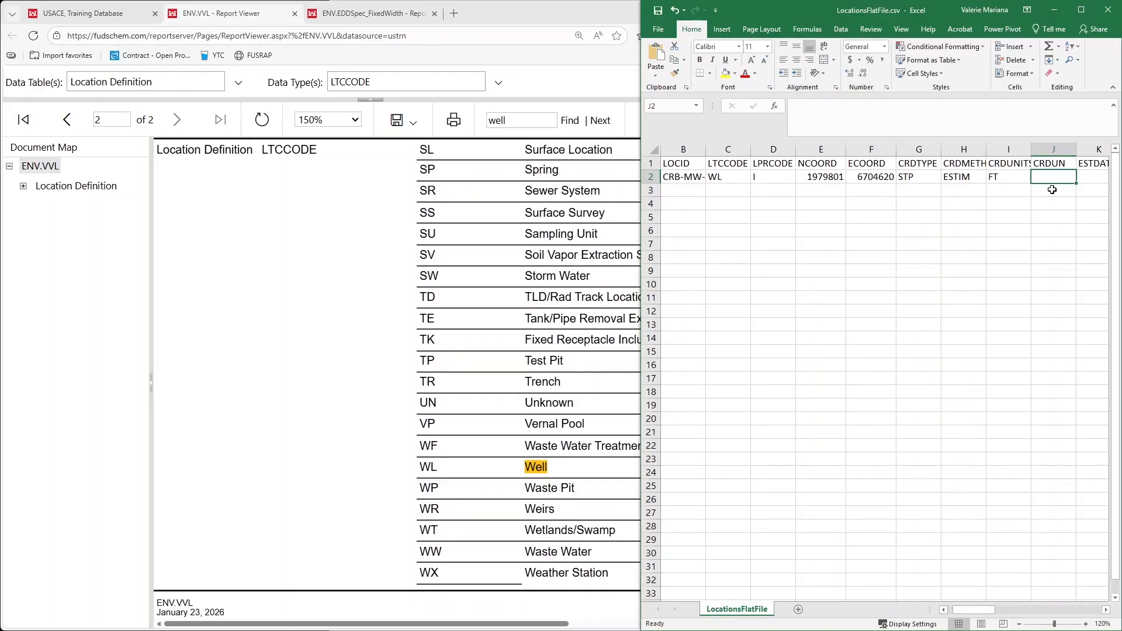
Check the CRDUN and ESTDATE requirements in the browser's Location Definition specification and enter 03-AUG-2014 for ESTDATE in row 2 of the spreadsheet
click(373, 13)
scroll(247, 396, down, 2)
scroll(248, 397, down, 10)
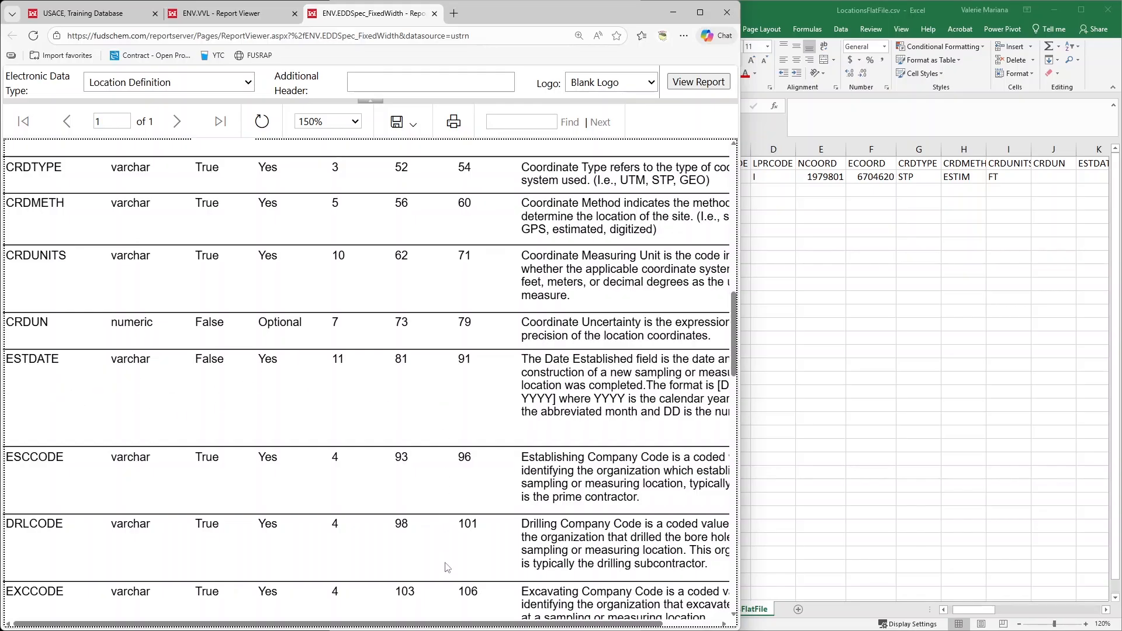
drag(445, 626, 501, 626)
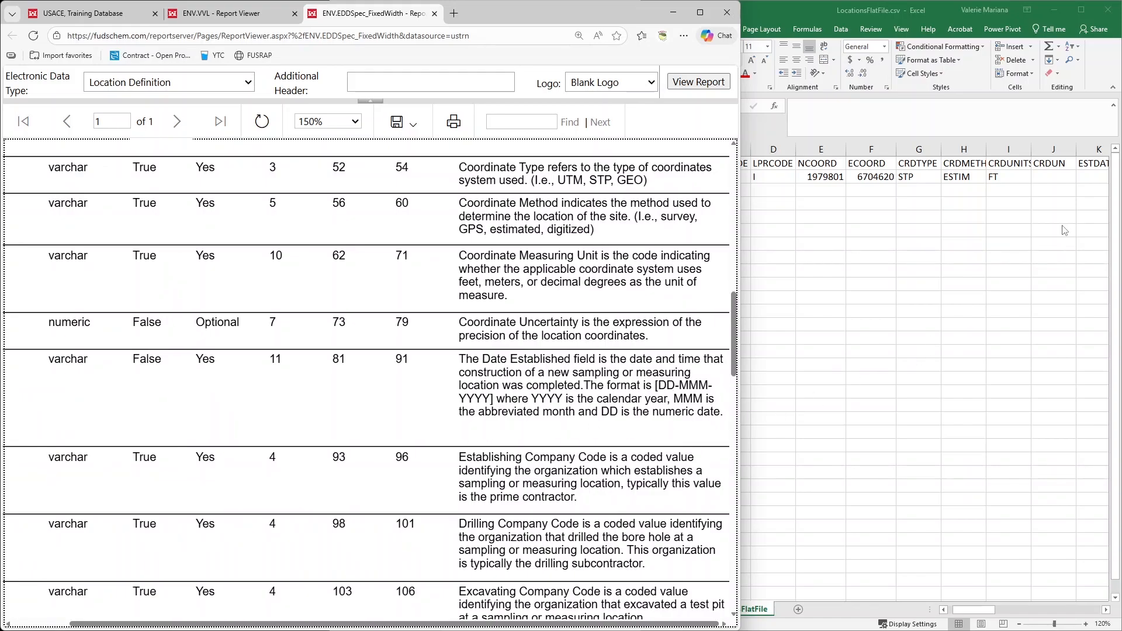
click(1089, 177)
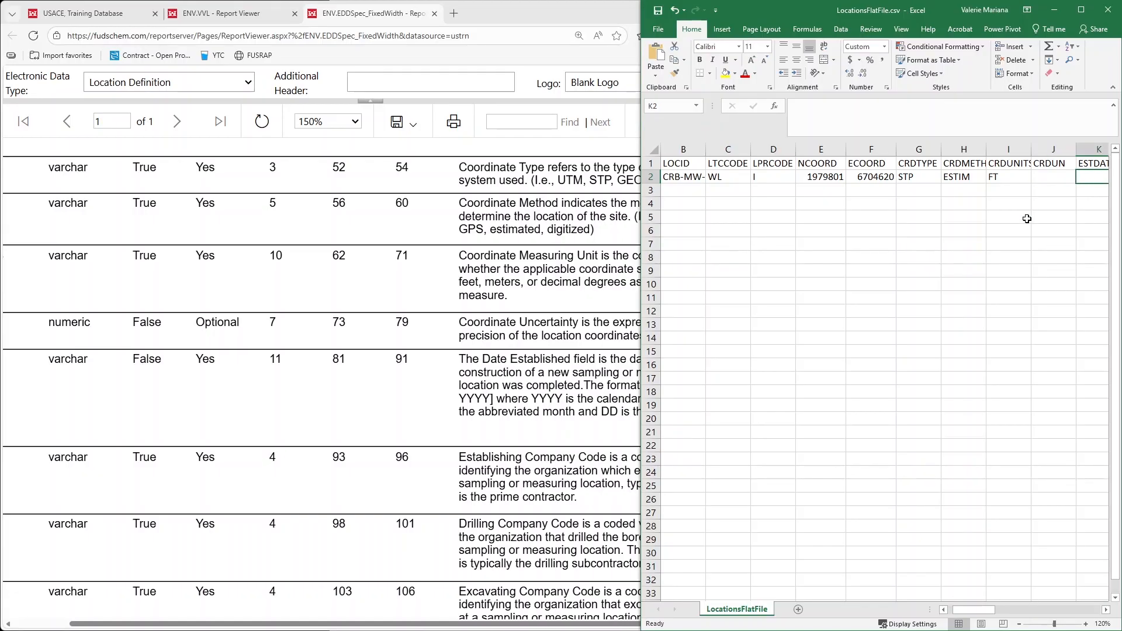
text(03-AUG-204)
key(BackSpace)
text(14)
key(Return)
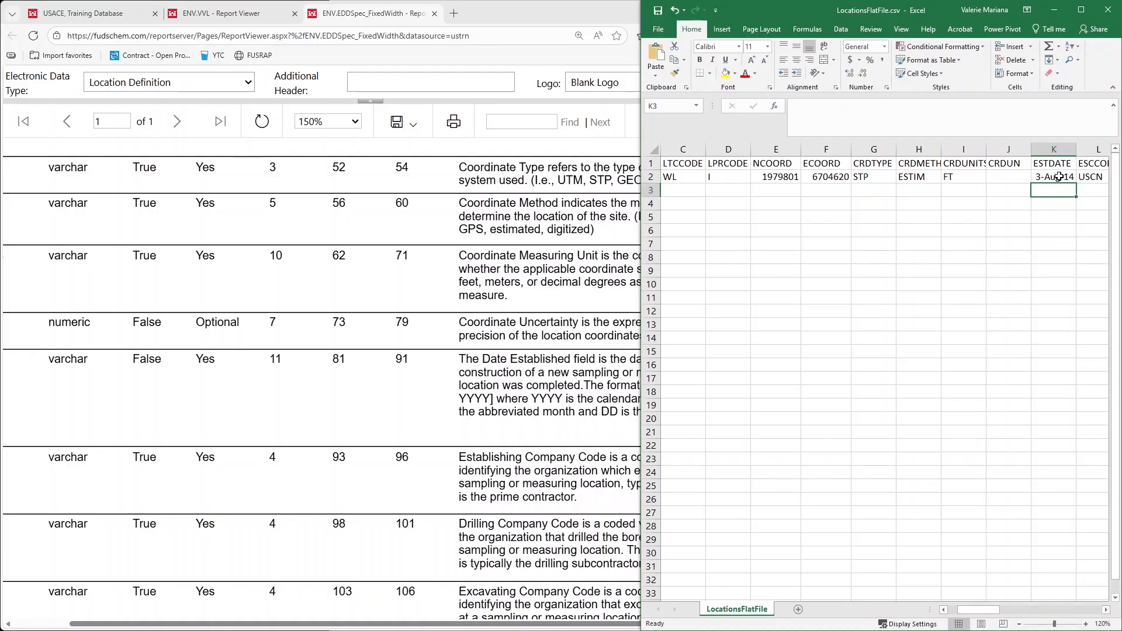
Apply the custom number format dd-mmm-yyyy to the whole ESTDATE column
click(1054, 149)
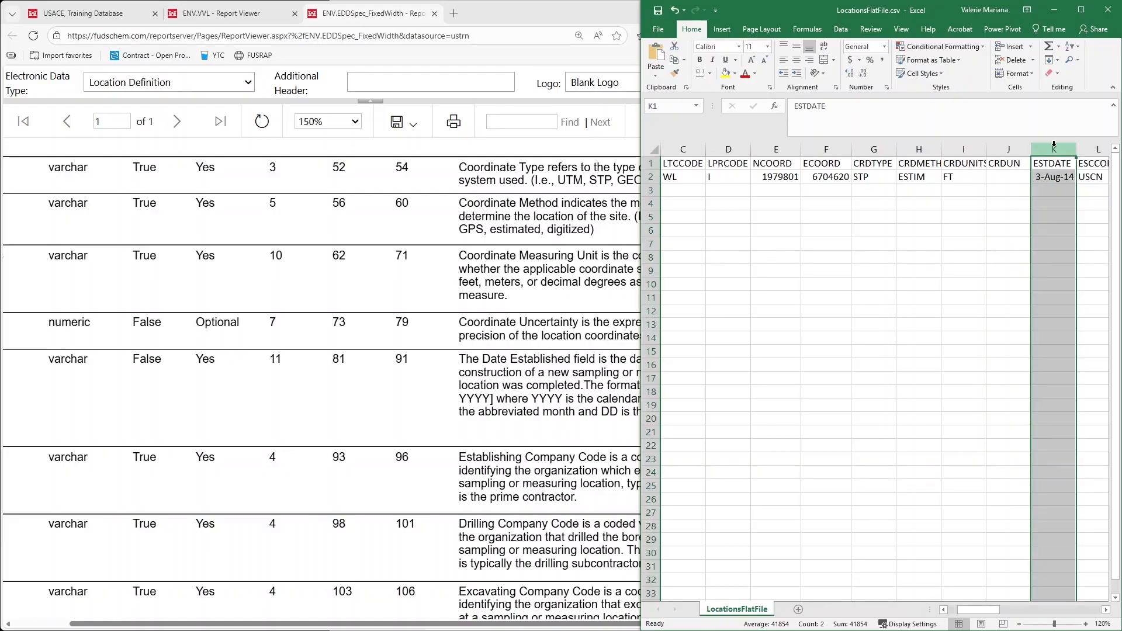
right_click(1054, 192)
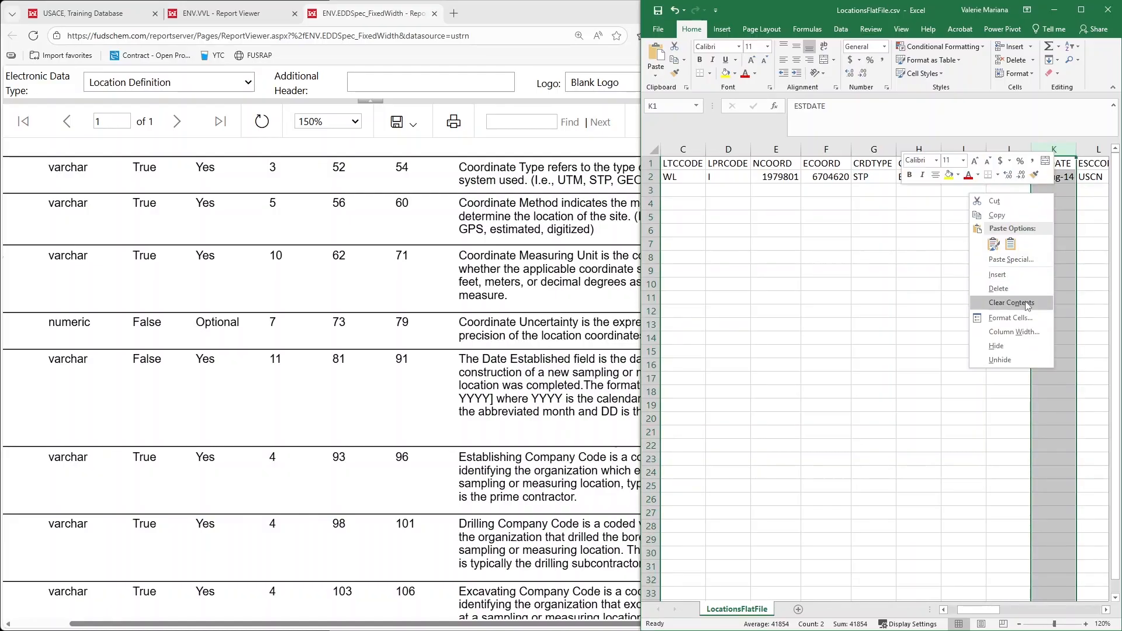
click(1015, 321)
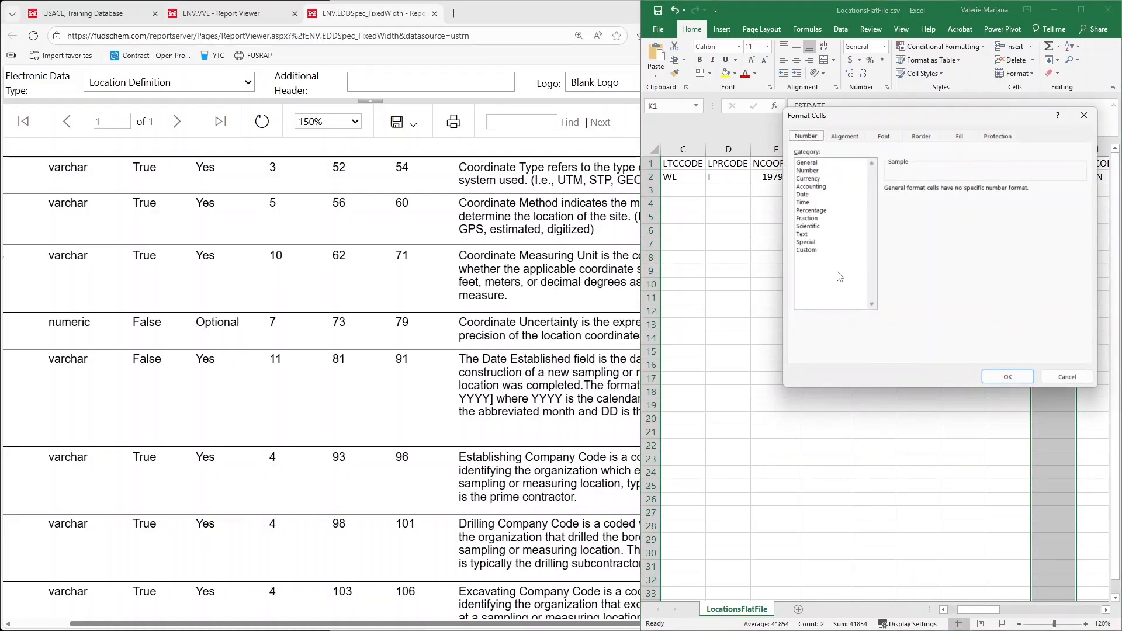
click(807, 250)
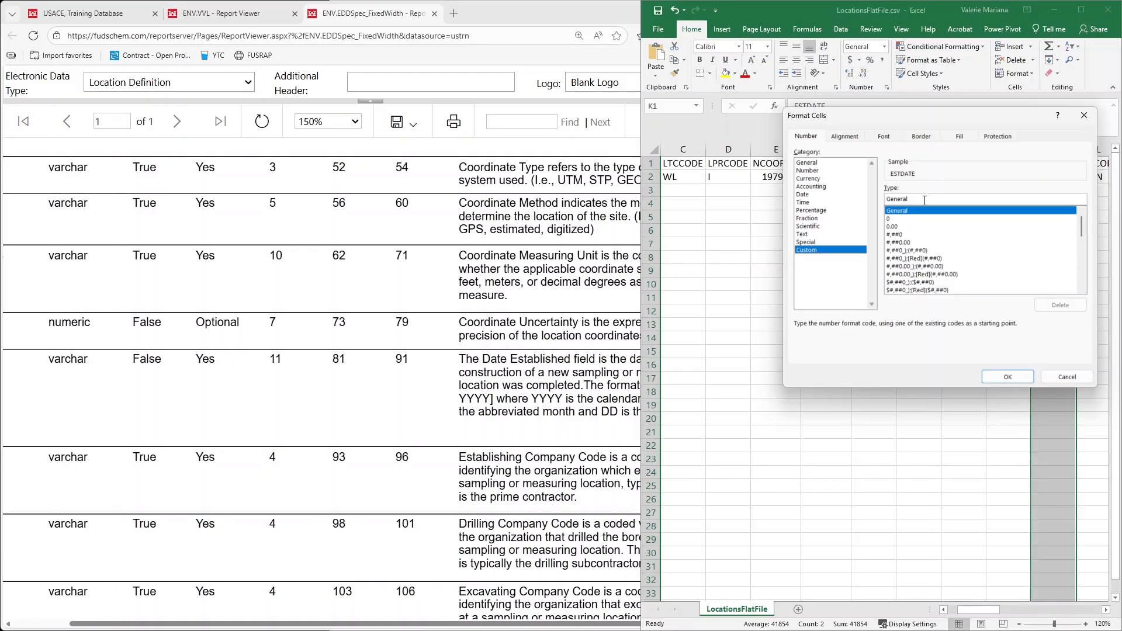
key(BackSpace)
key(BackSpace)
key(BackSpace)
key(BackSpace)
key(BackSpace)
key(BackSpace)
key(BackSpace)
text(dd-mmm-yyyy)
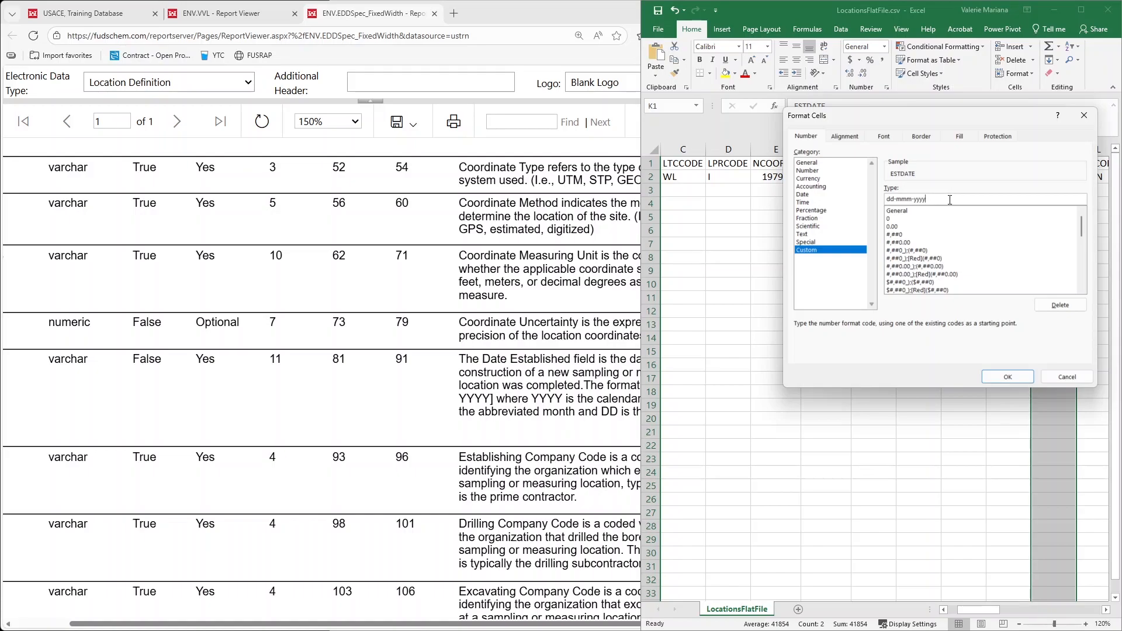
click(1007, 377)
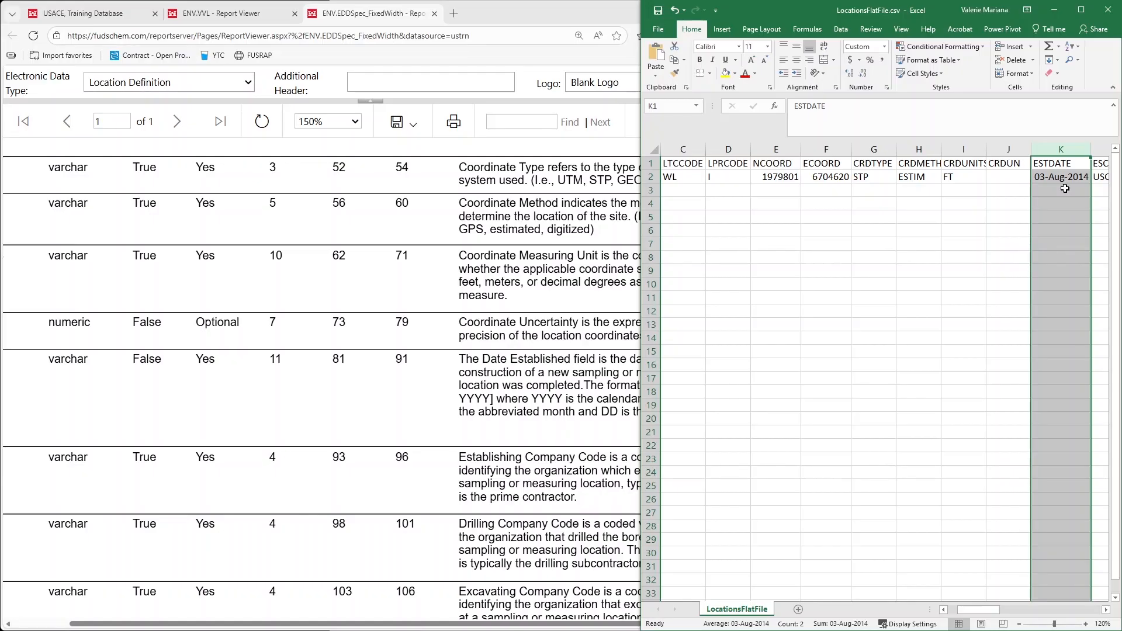
Examine the prefilled row 2 values from ESTDATE across the company code, elevation and bore hole fields to DATUM
click(1036, 178)
key(Right)
key(Right)
key(Right)
key(Right)
key(Right)
key(Right)
key(Right)
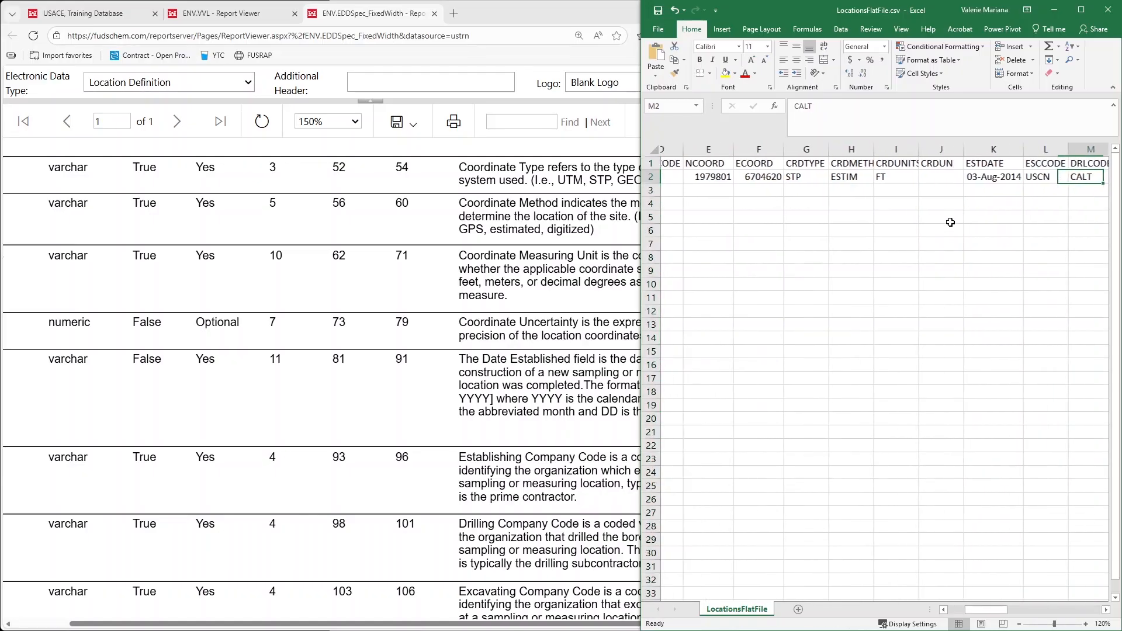
key(Right)
key(Right)
key(Right)
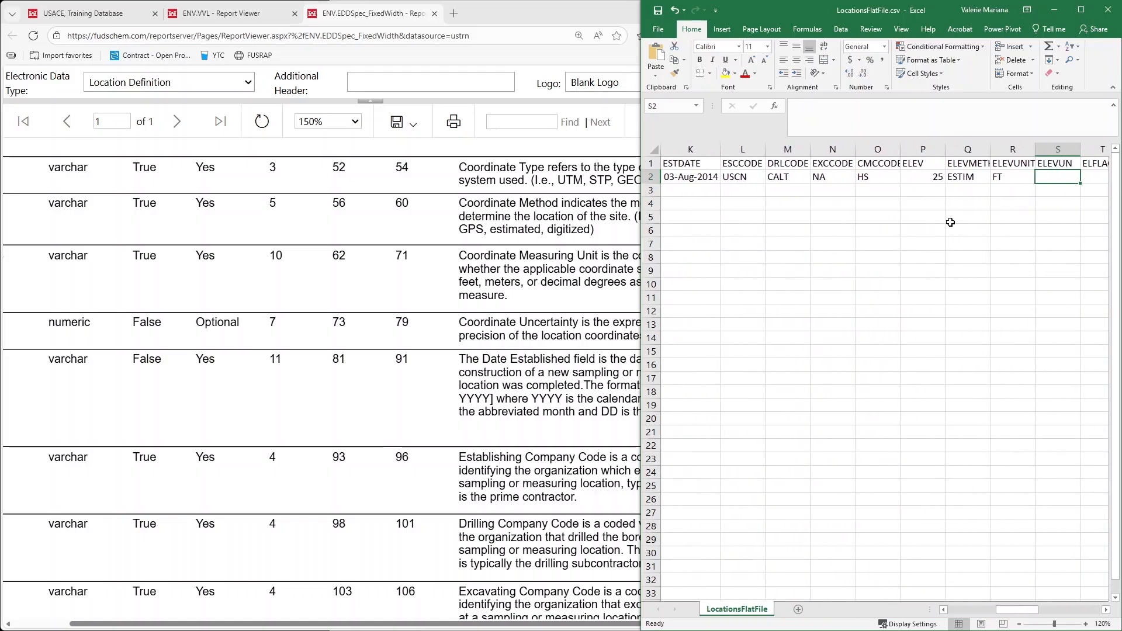
key(Right)
key(Right)
key(Right)
key(Right)
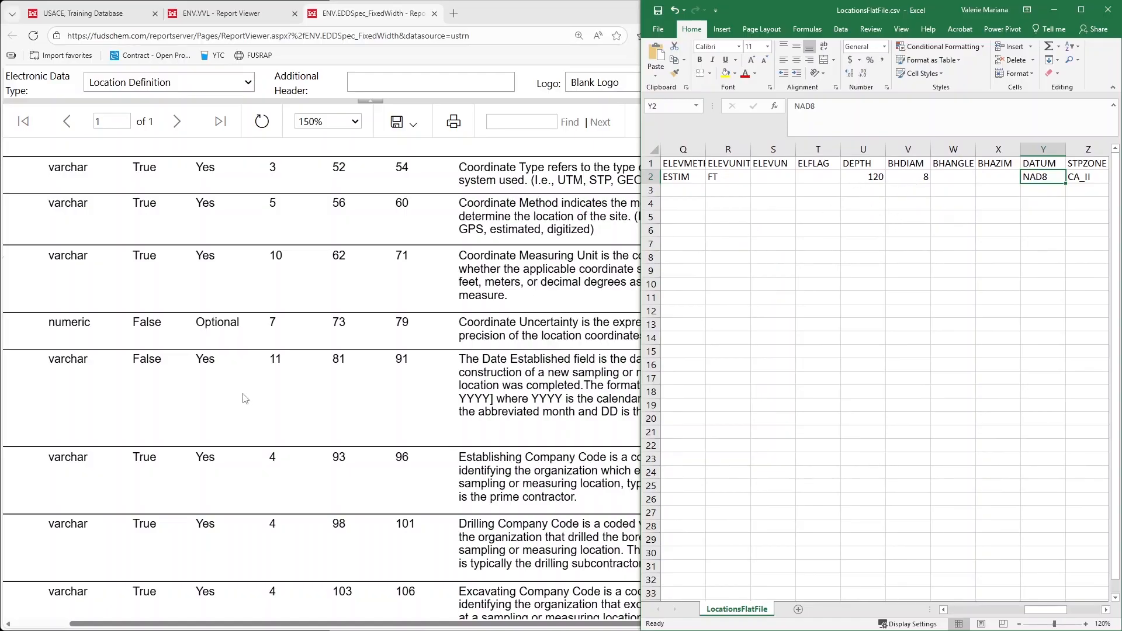
Review the bore hole, datum and zone fields in the specification and the spreadsheet's row 2 values from DATUM through LOCID_Status
scroll(233, 420, down, 5)
scroll(266, 506, down, 1)
drag(220, 623, 155, 626)
scroll(255, 435, down, 8)
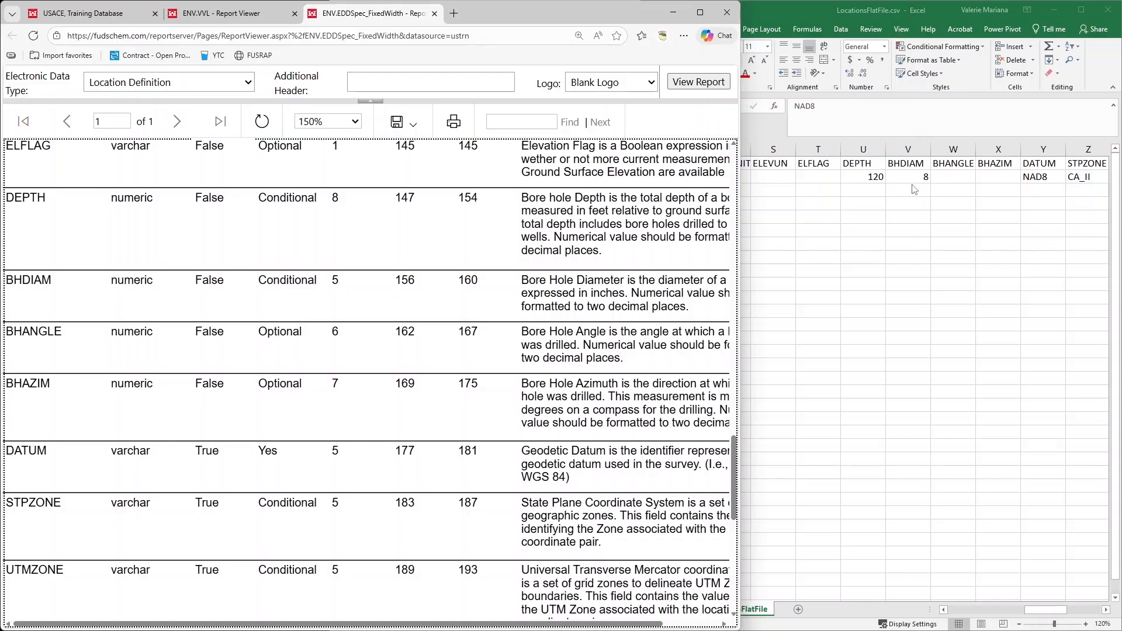
key(alt+Tab)
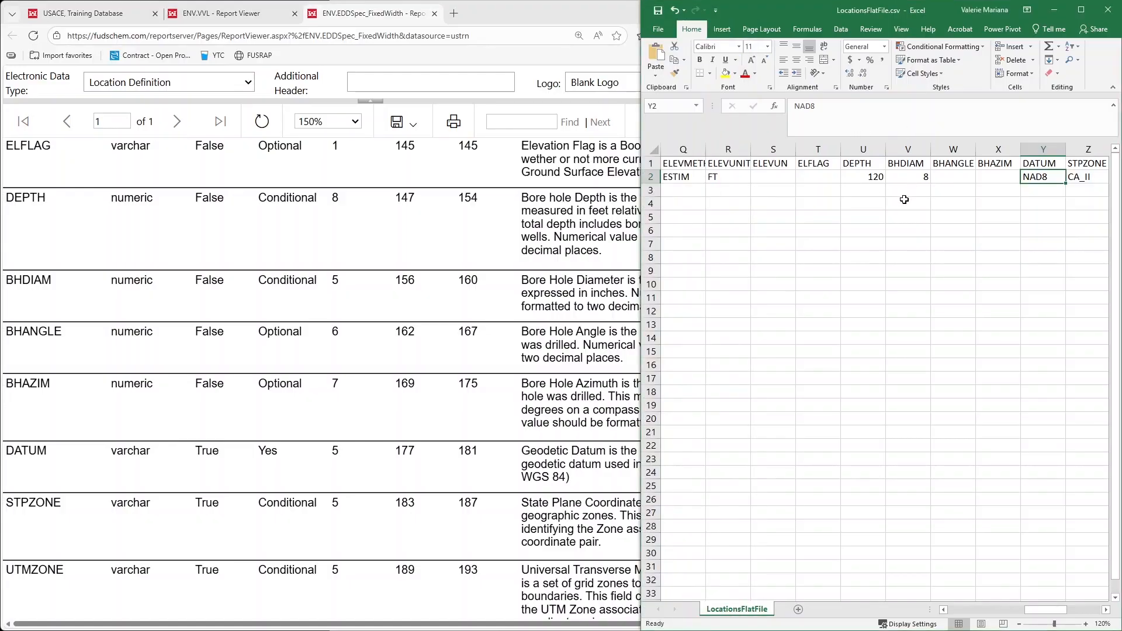
key(Right)
key(Right)
key(Right)
key(Right)
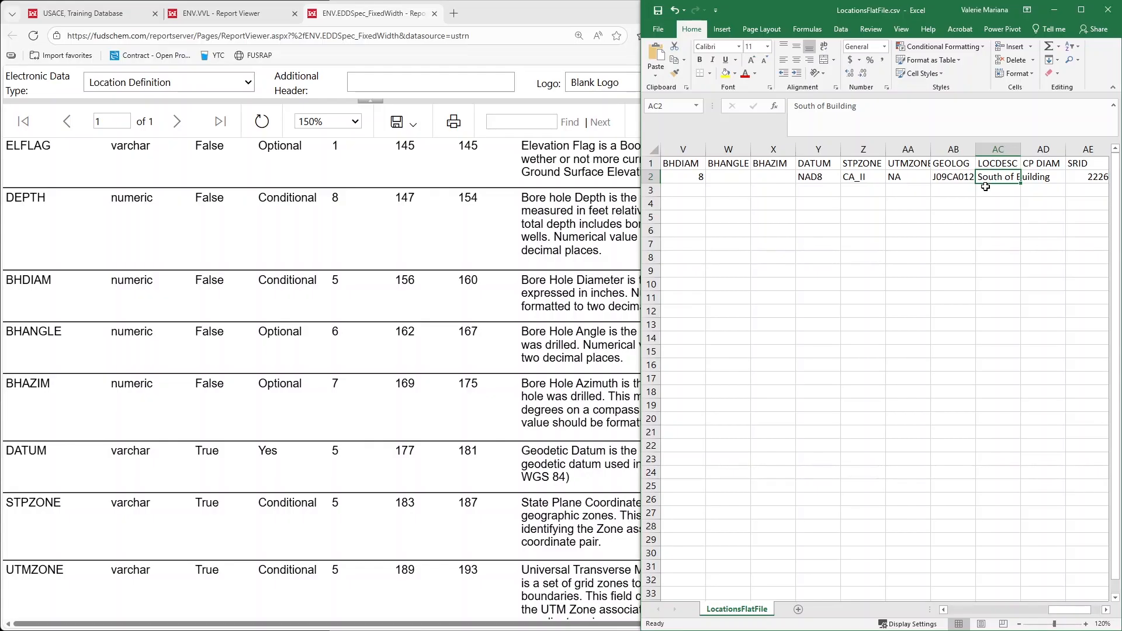
key(Left)
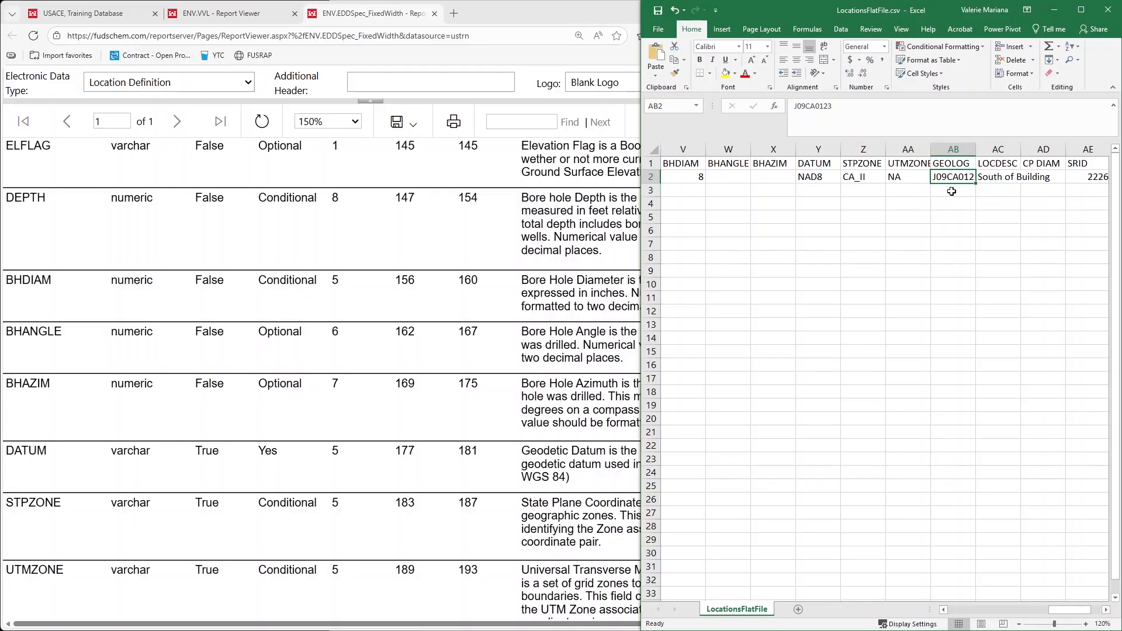
key(Right)
key(Right)
key(Right)
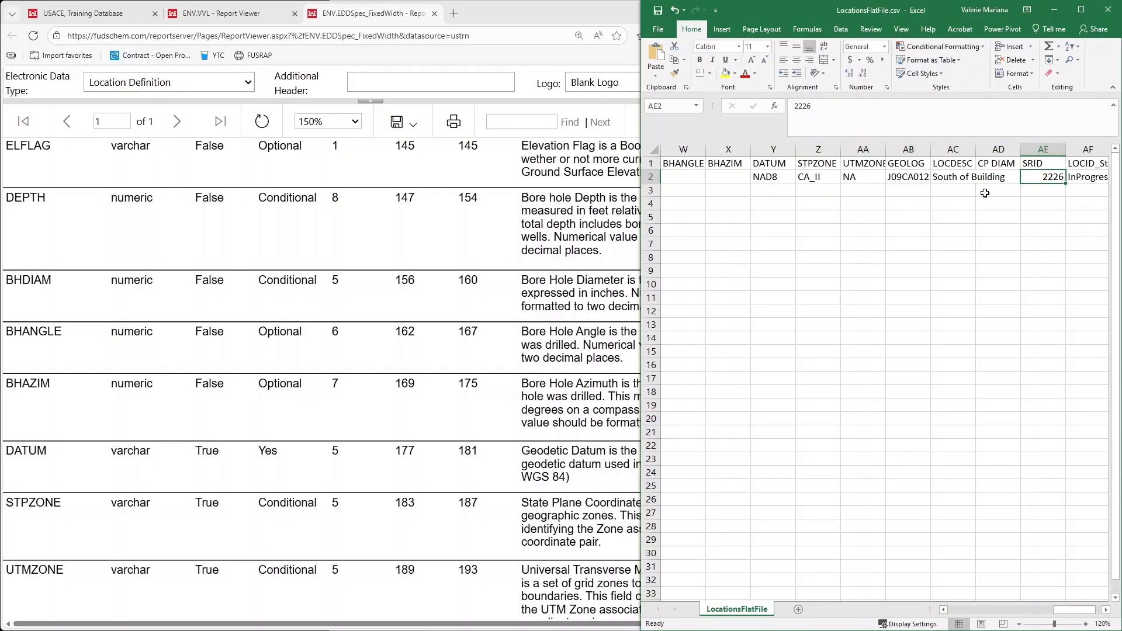
key(Right)
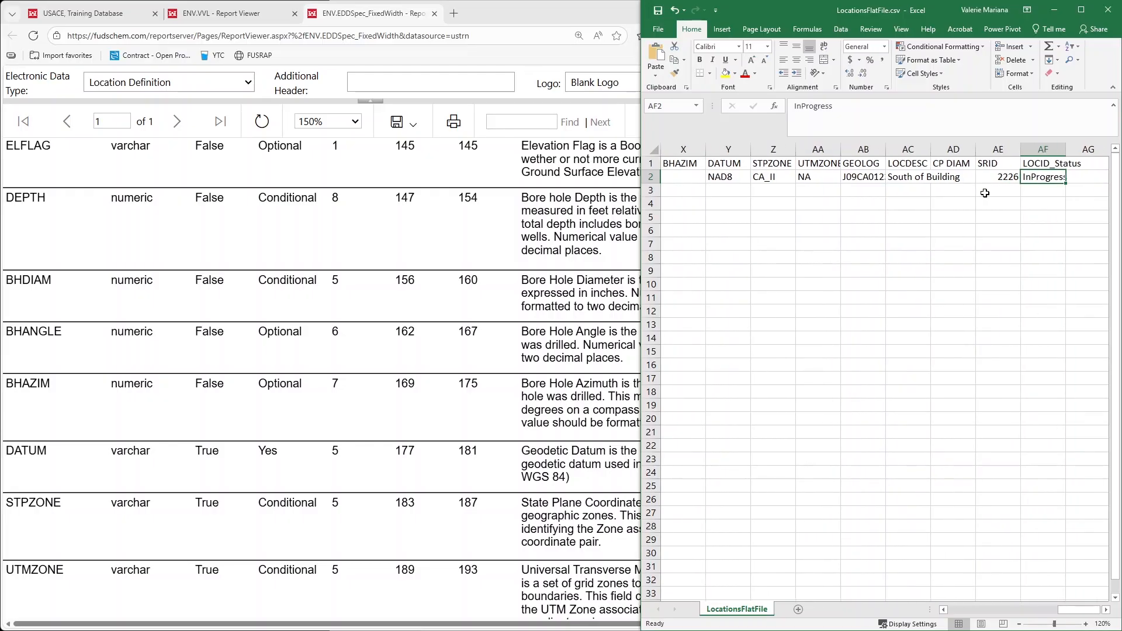
Fit the LOCID_Status column's width to its contents and save LocationsFlatFile.csv
double_click(1066, 149)
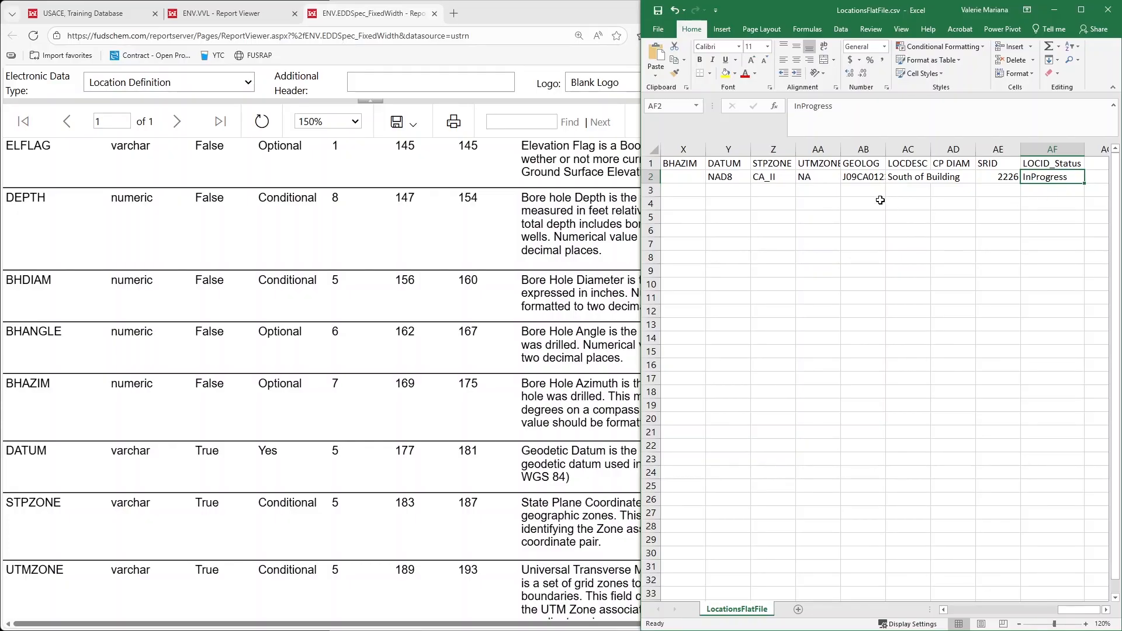
click(656, 13)
Switch to the USACE Training Database in the browser, maximize its window and open the Data - Submission tool
click(82, 13)
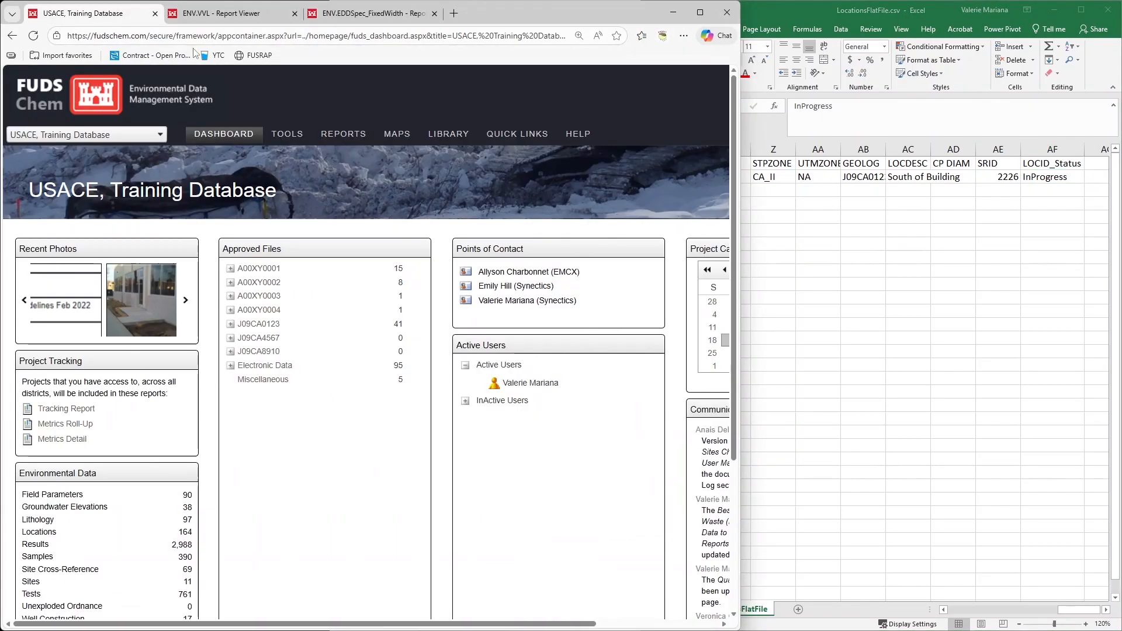
click(700, 12)
mouse_move(401, 129)
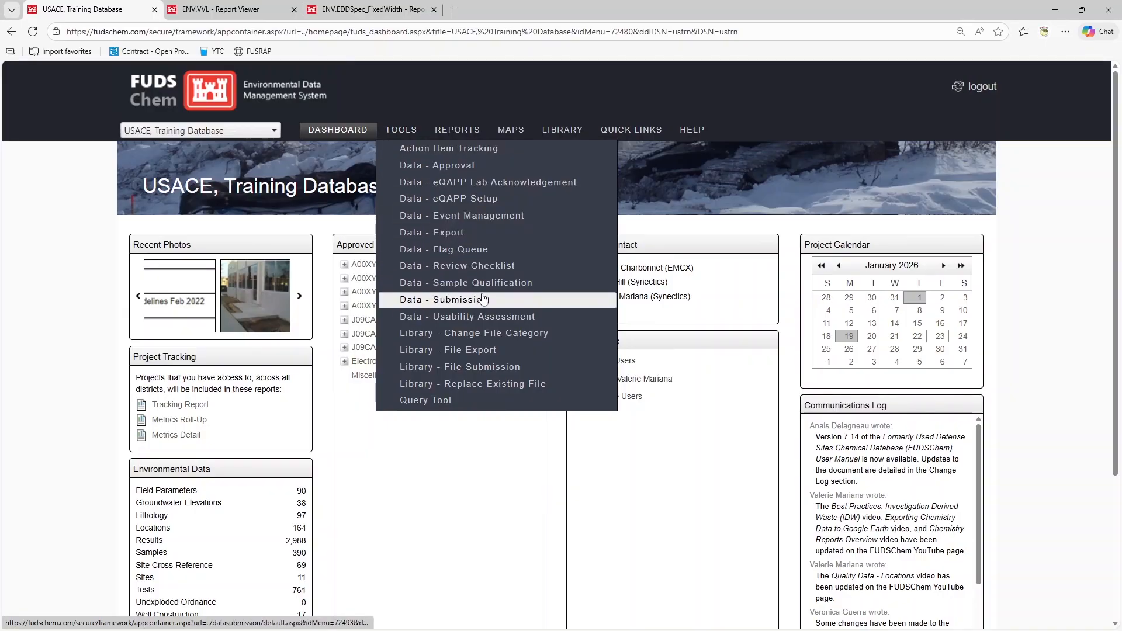
click(509, 299)
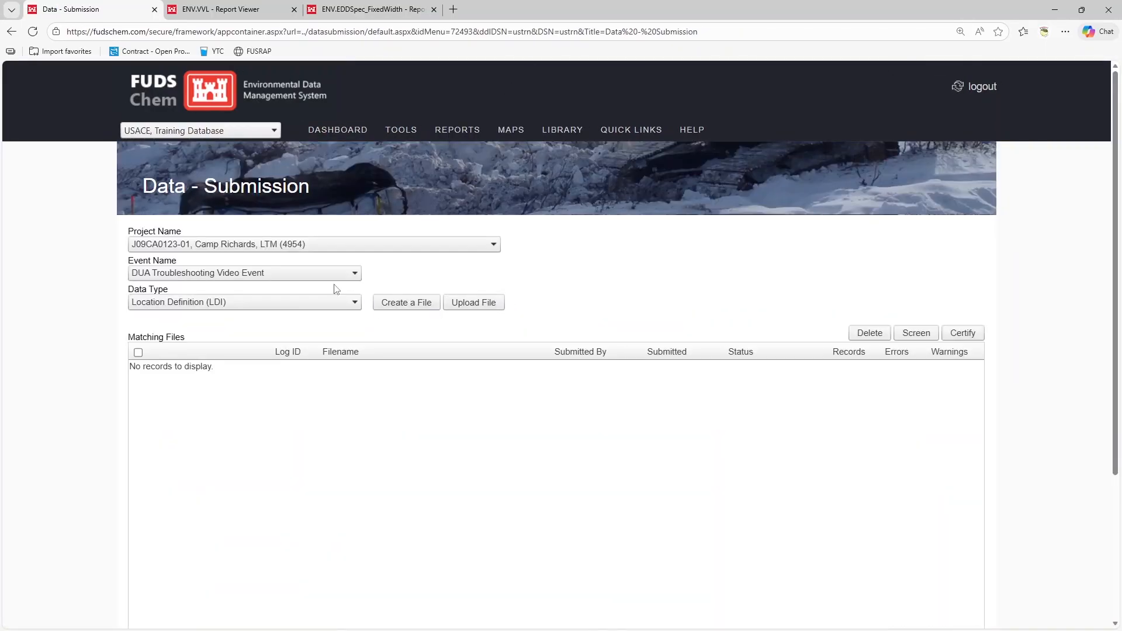
Set the submission's event to FUDS Training 2026 for the Camp Richards, LTM project
click(291, 250)
click(282, 230)
click(224, 273)
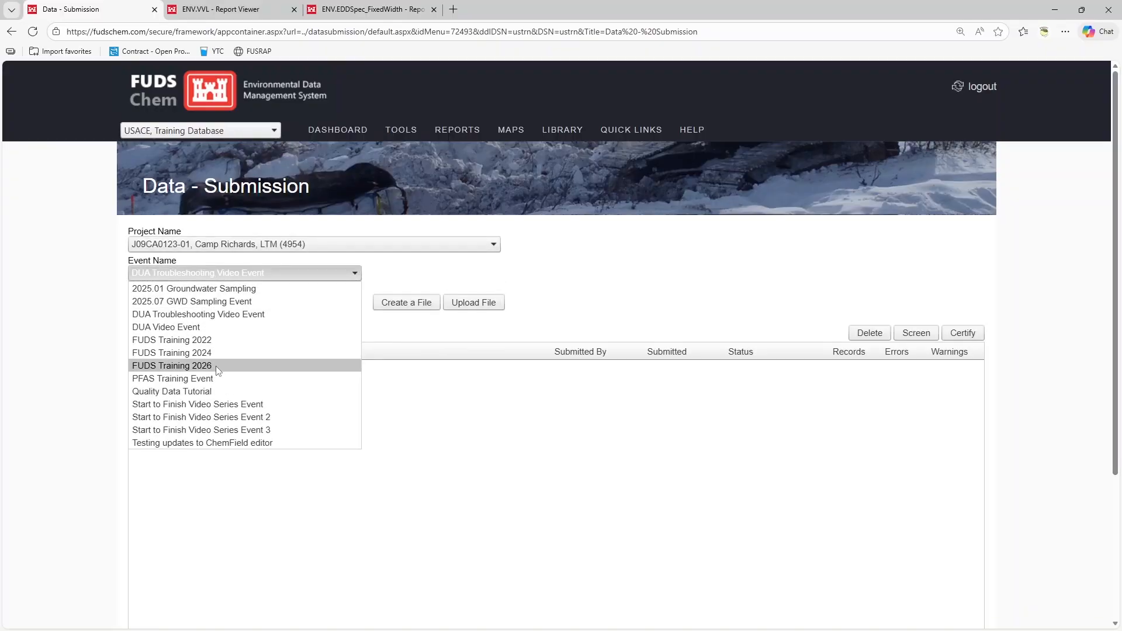
click(215, 366)
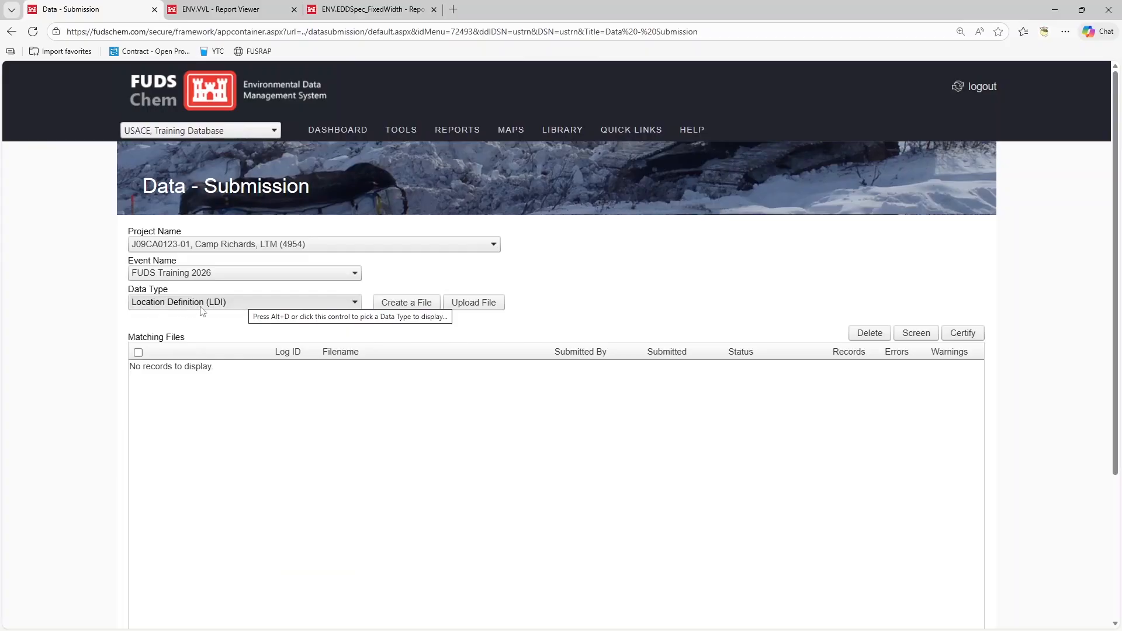
Upload LocationsFlatFile.csv from the Files for Upload folder as a CSV file for the Location Definition (LDI) data type
click(490, 304)
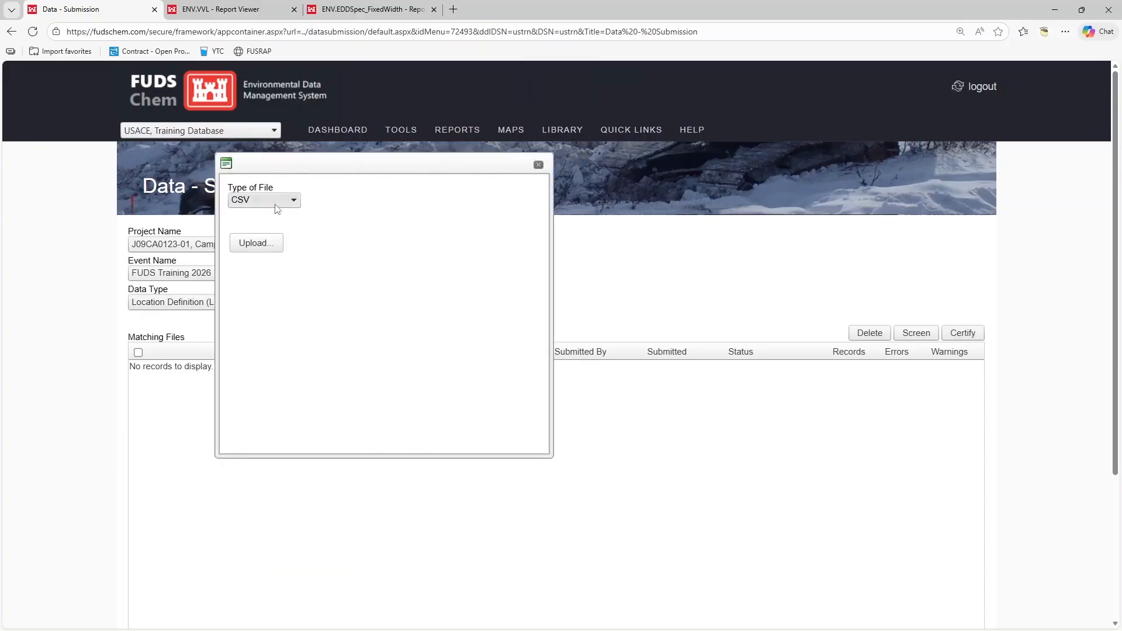
click(263, 240)
click(316, 296)
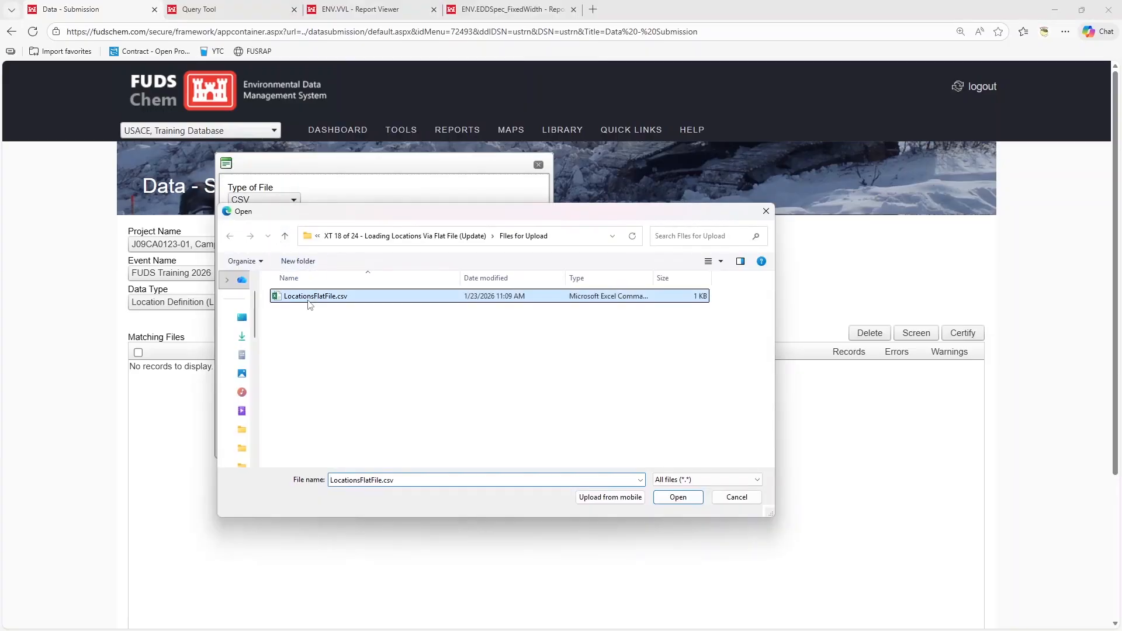
click(677, 501)
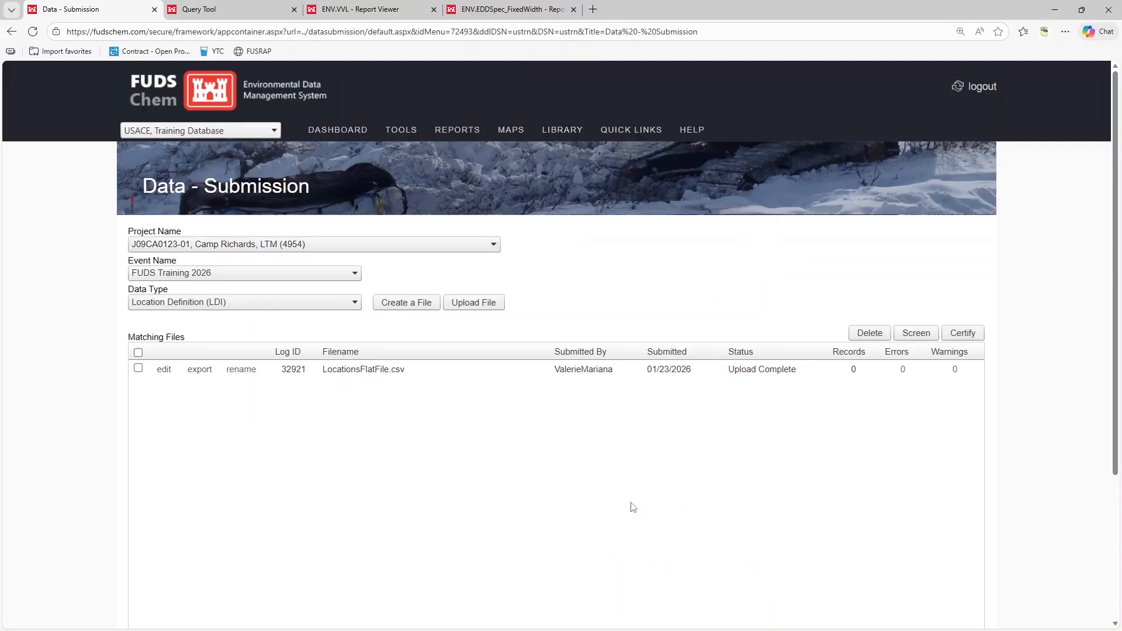
Screen the uploaded LocationsFlatFile.csv and dismiss the completion message
click(138, 368)
click(916, 334)
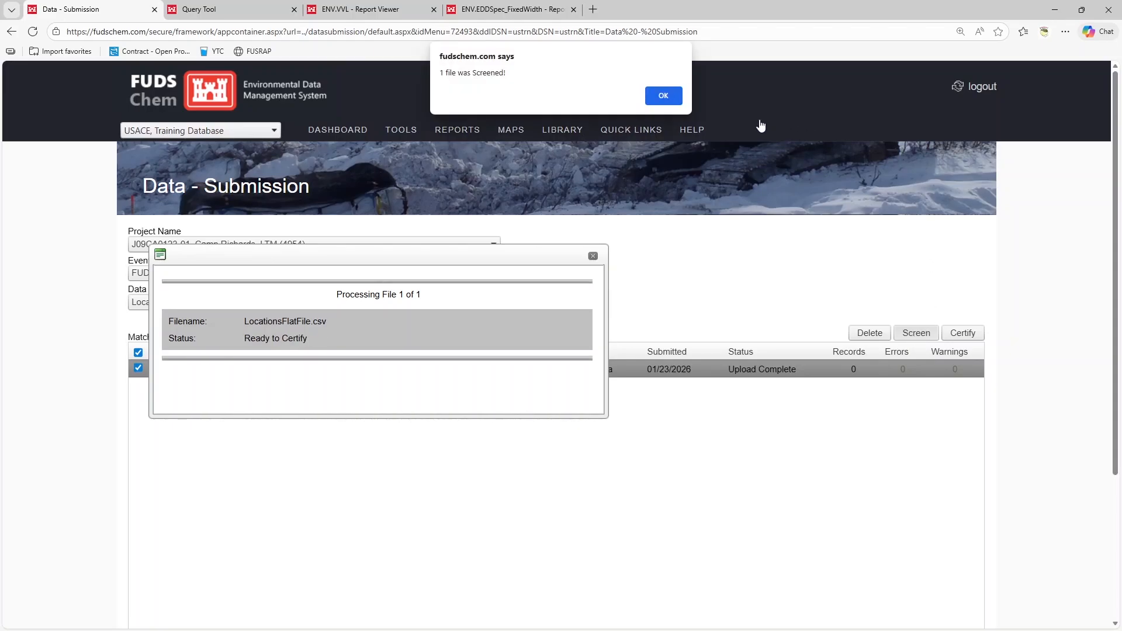
click(677, 99)
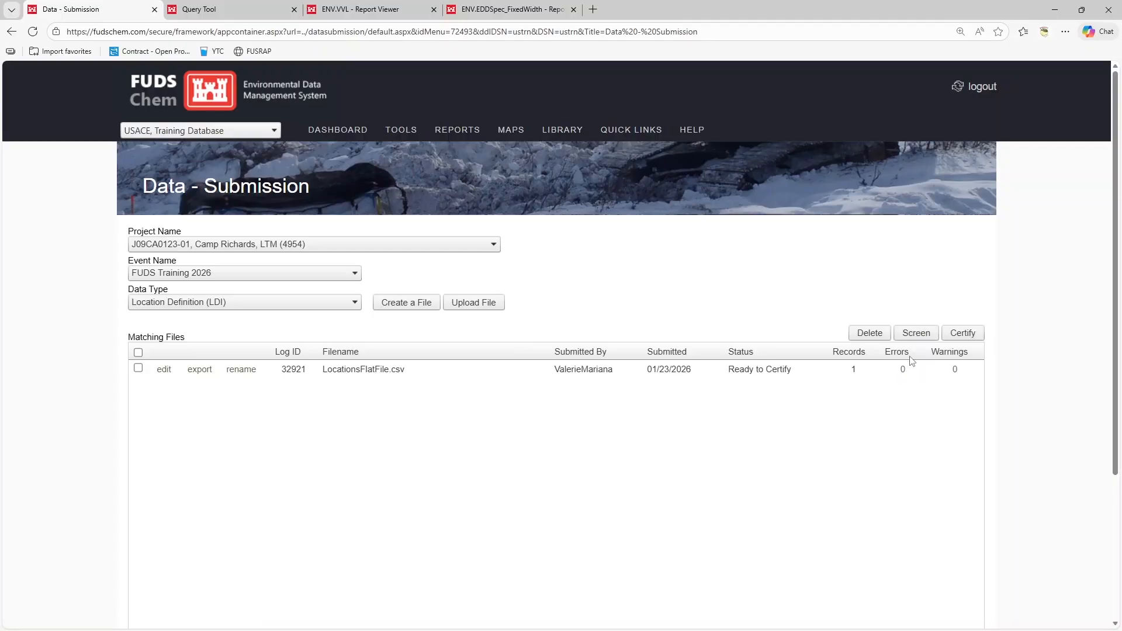
Certify the screened LocationsFlatFile.csv and dismiss the completion message
click(138, 368)
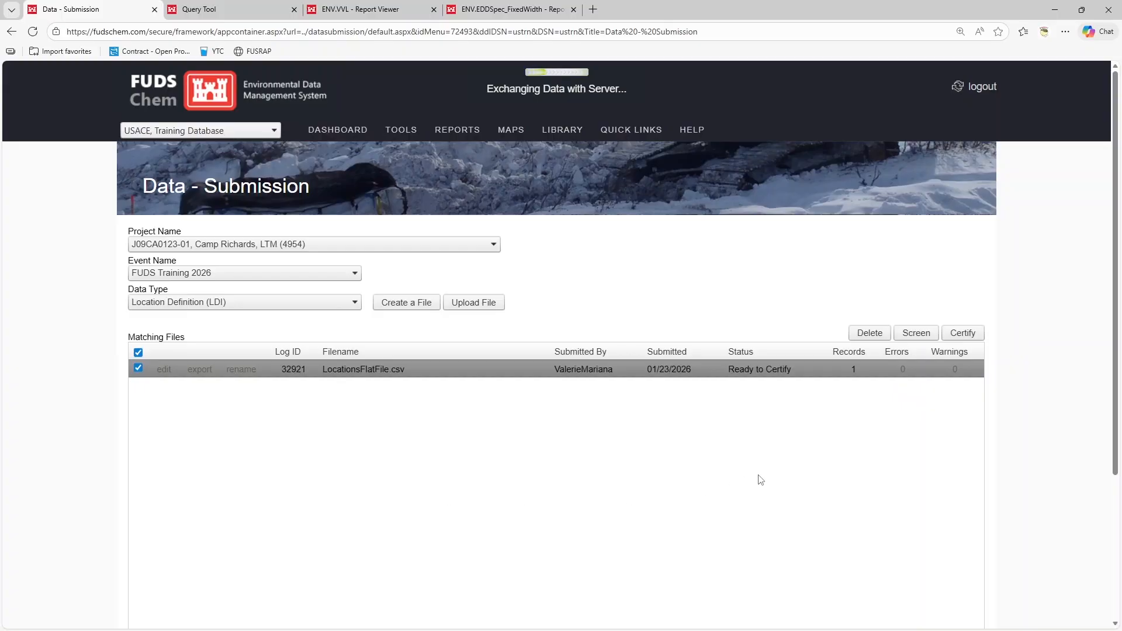
click(962, 335)
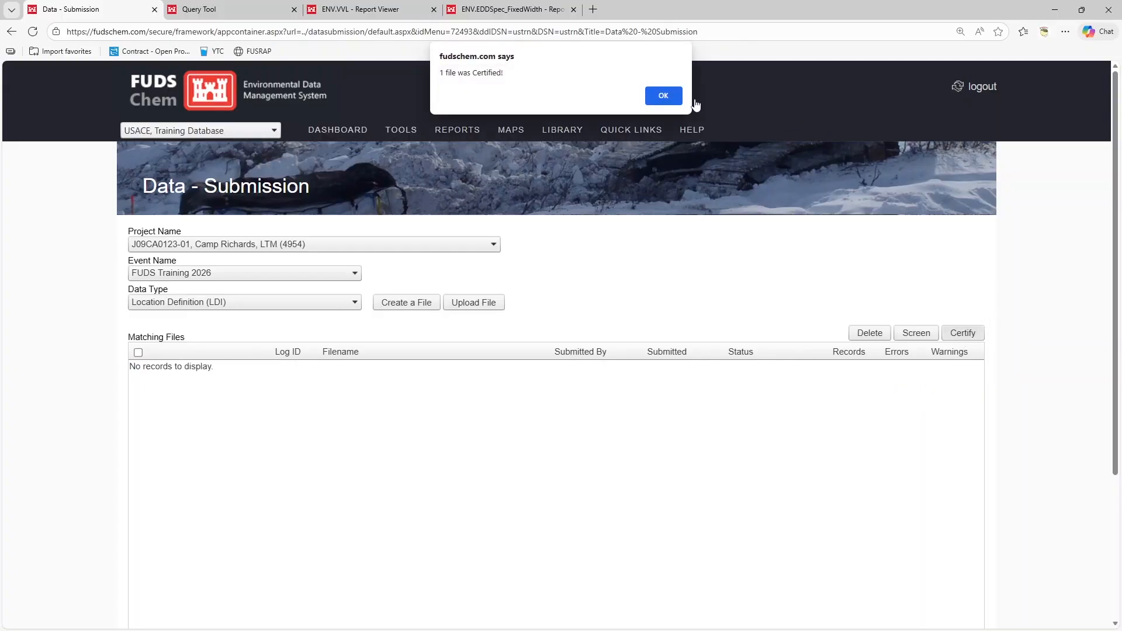
click(673, 101)
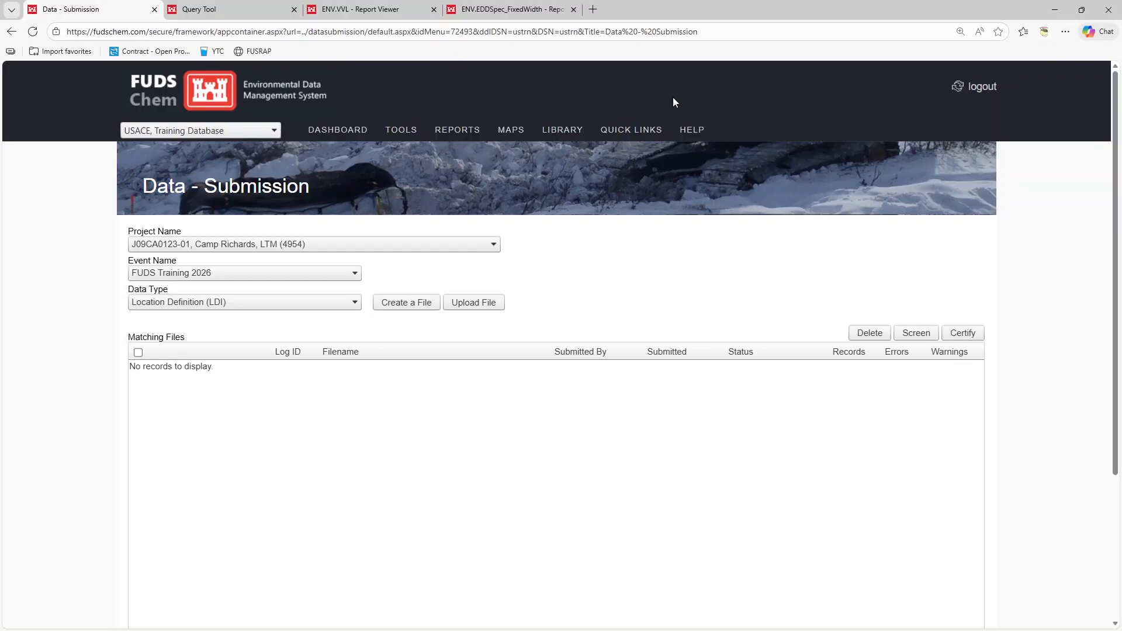
Open the list of data types available for submission to the FUDS Training 2026 event
click(285, 301)
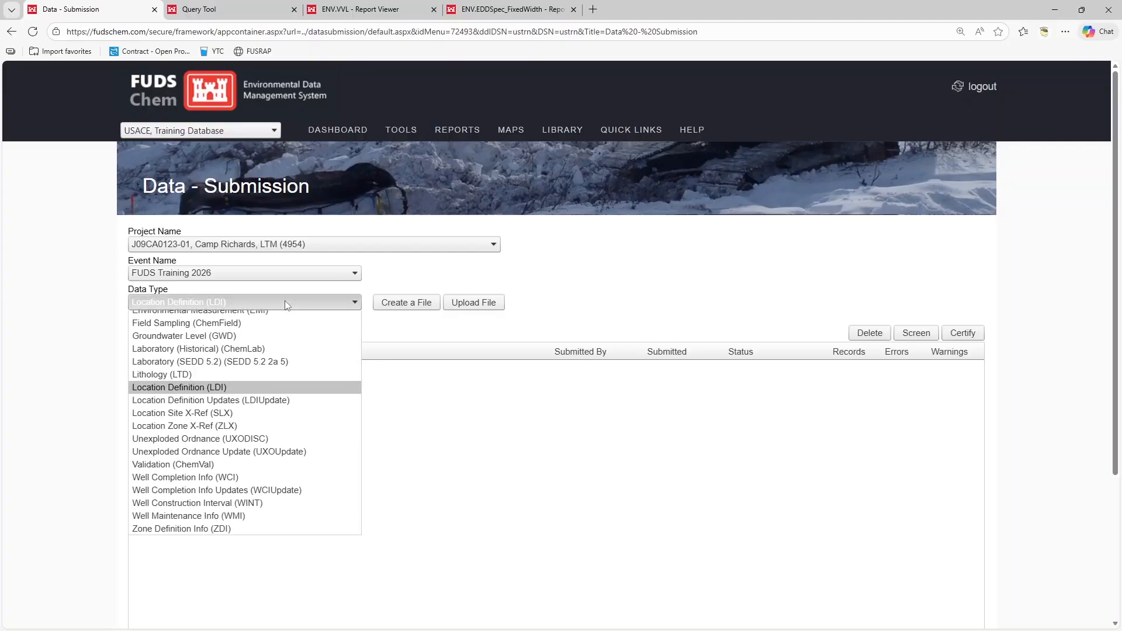